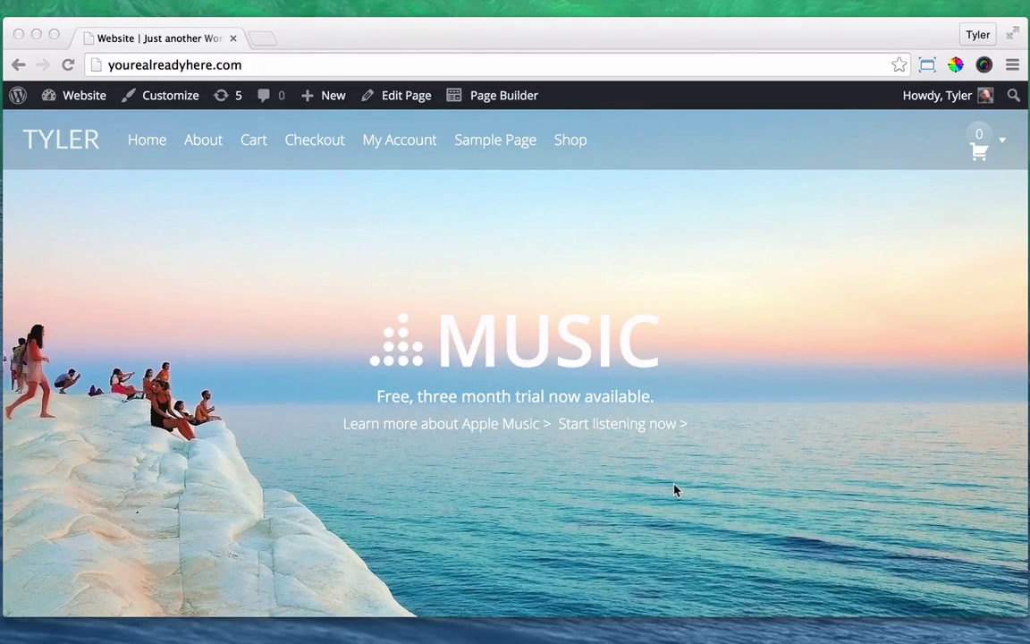
# Go from the site's admin dashboard to the installed Plugins list
pyautogui.scroll(-3, 414, 434)
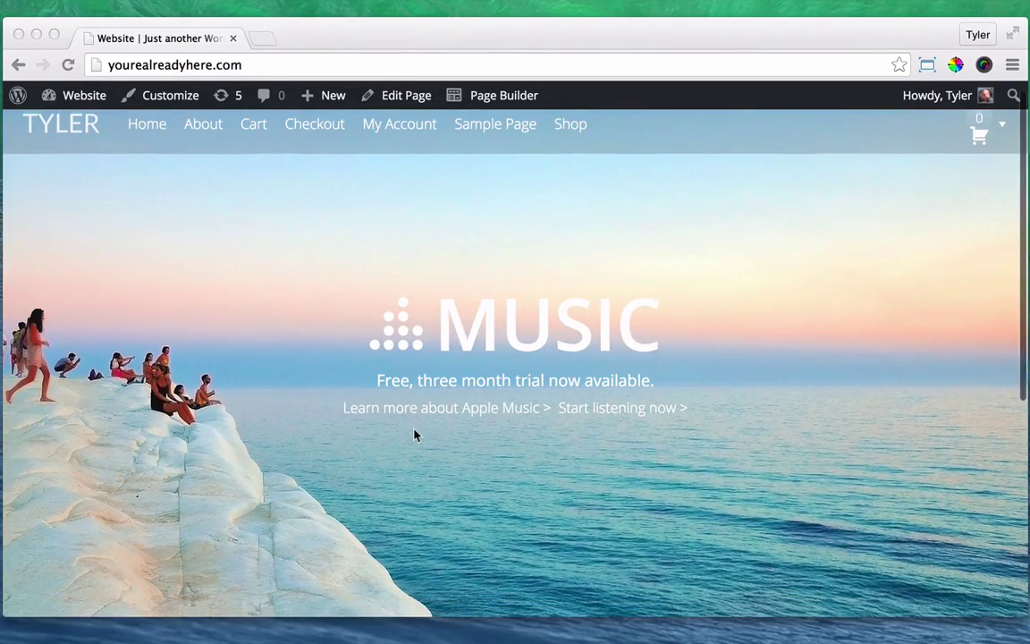
pyautogui.scroll(3, 414, 434)
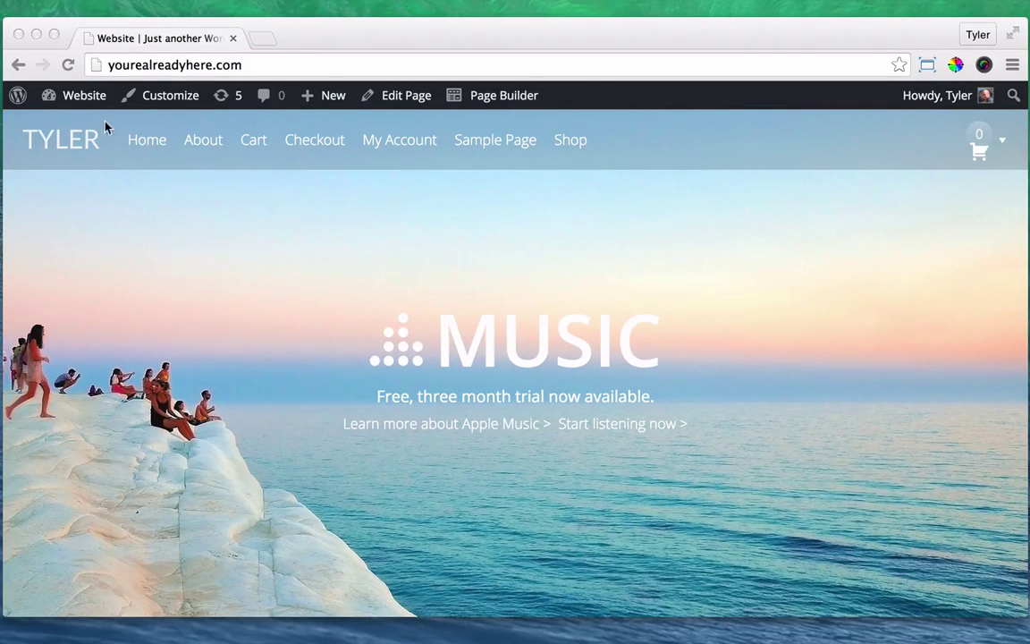
pyautogui.moveTo(89, 101)
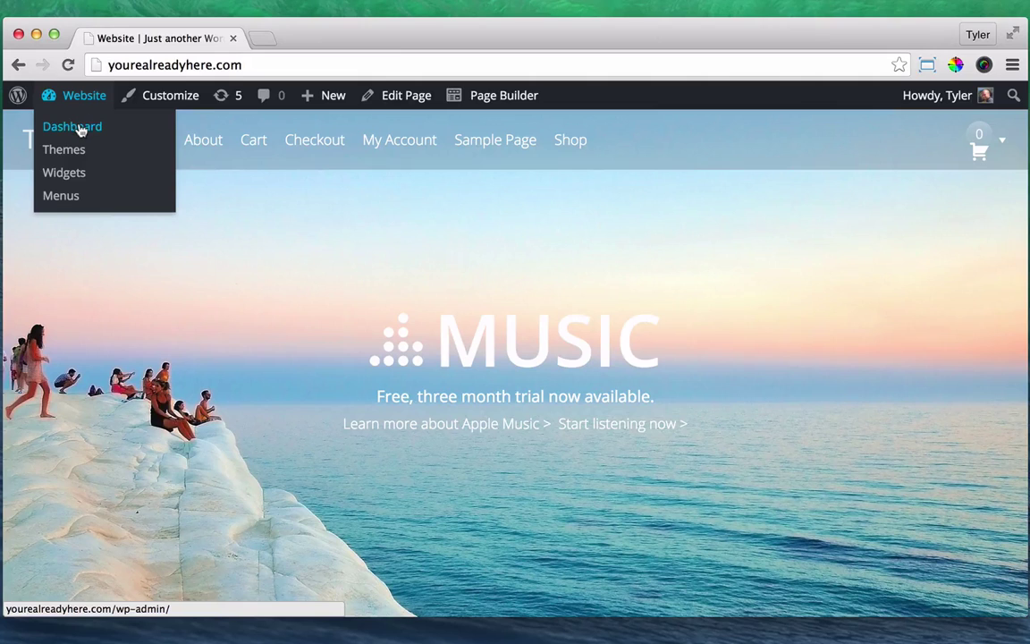
pyautogui.click(80, 130)
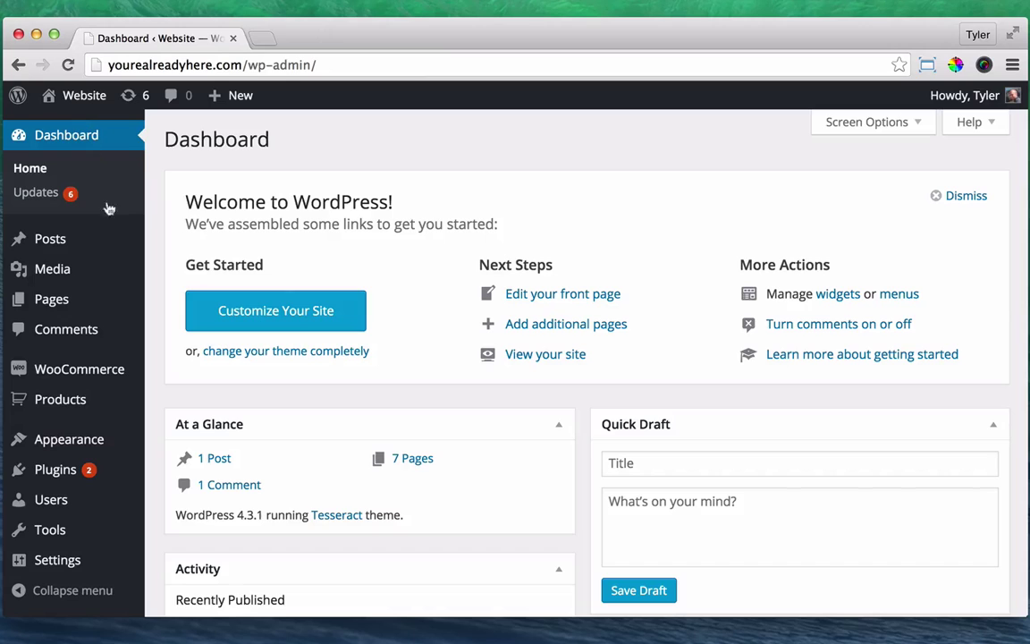
pyautogui.moveTo(85, 446)
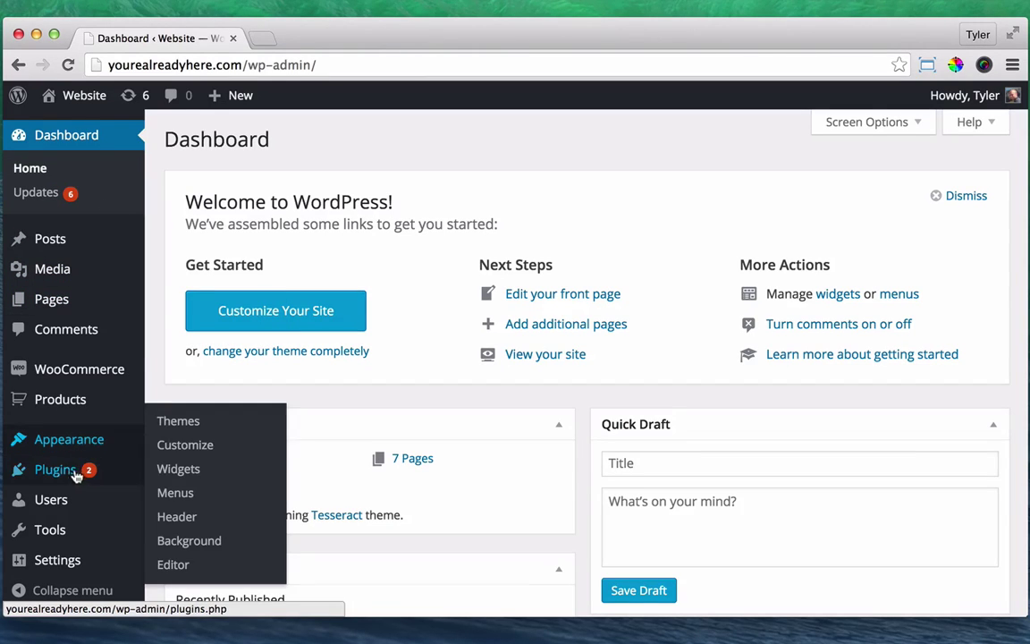
pyautogui.click(70, 476)
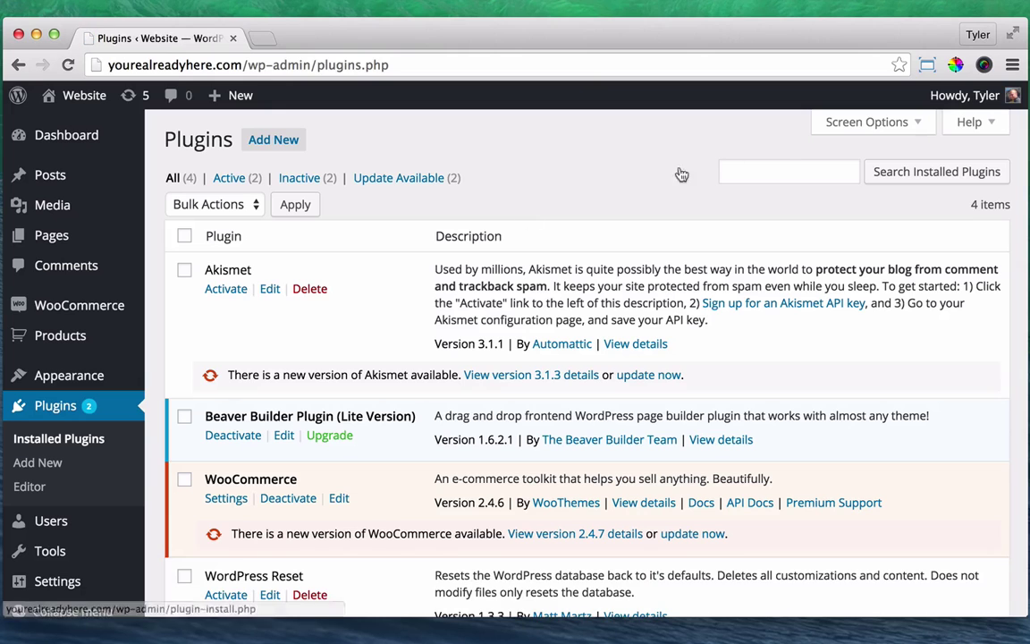
# Search the Add New plugin directory for 'maxbuttons'
pyautogui.click(270, 143)
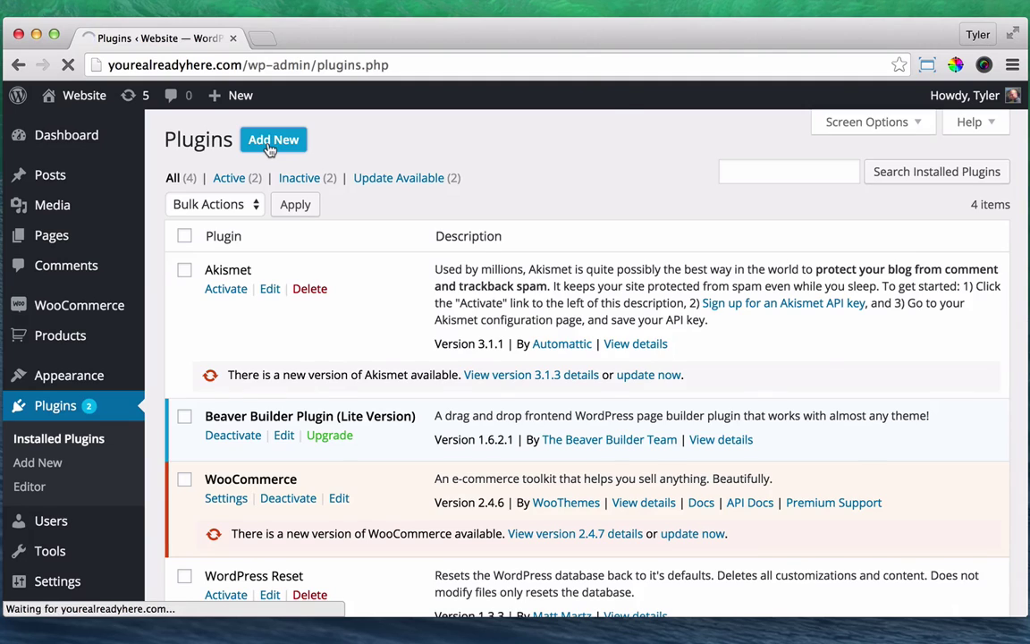
pyautogui.click(841, 196)
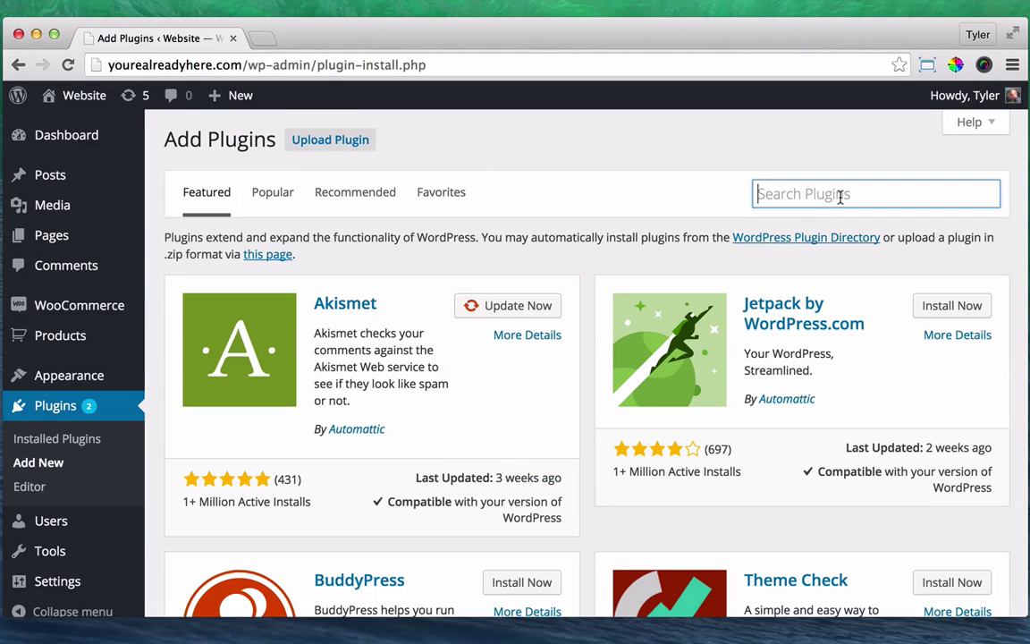
pyautogui.write('max')
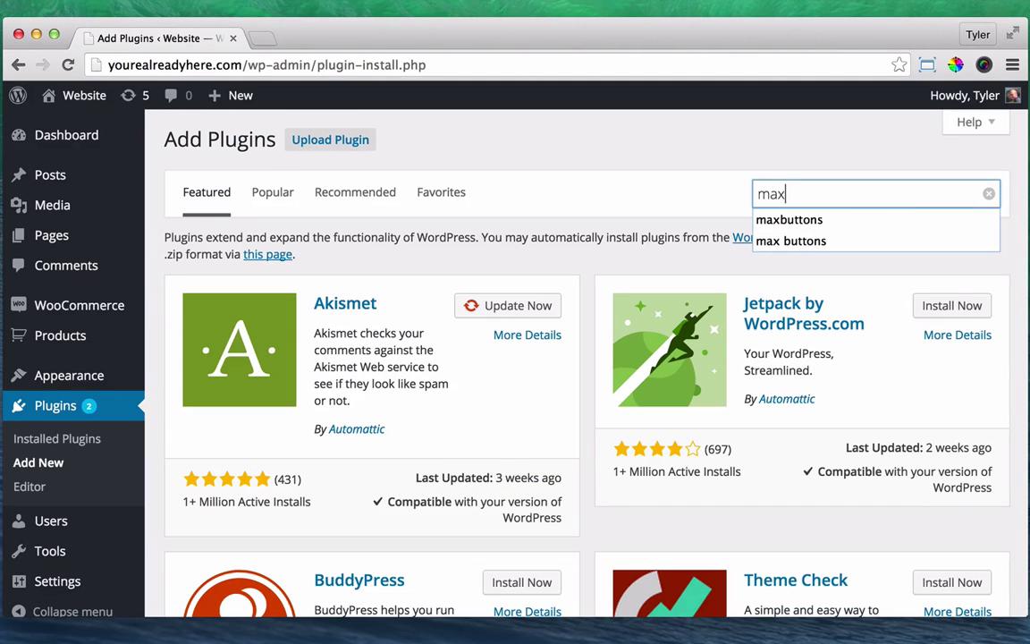
pyautogui.write('buttons')
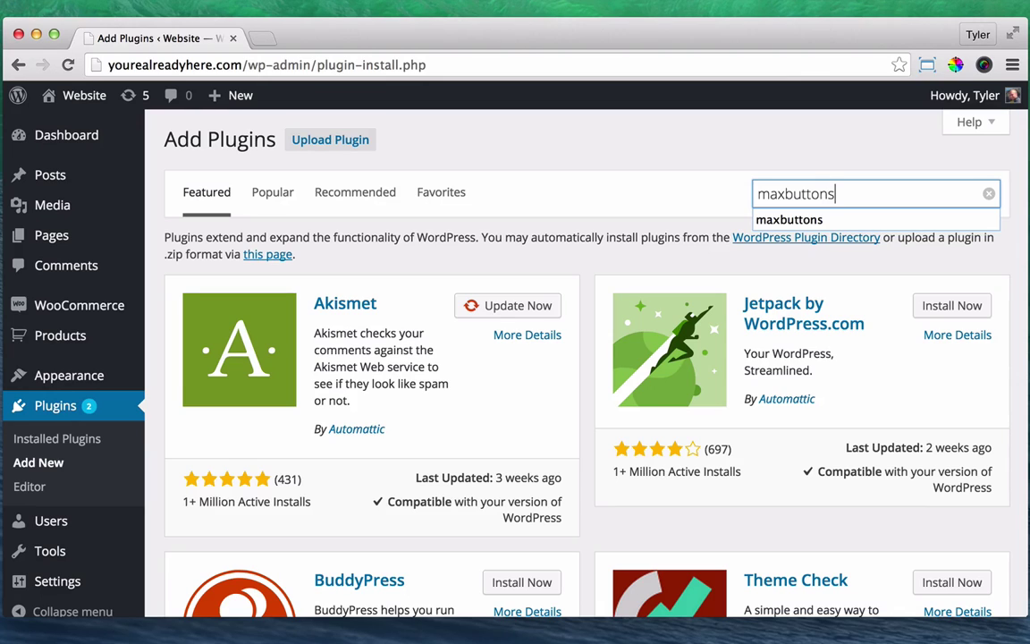
pyautogui.press('Return')
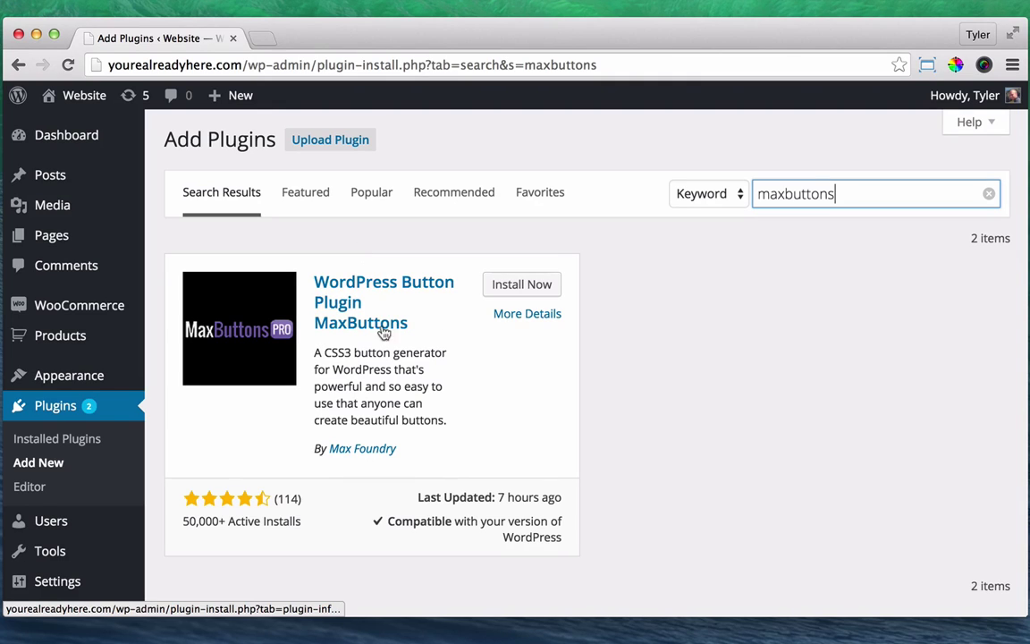
# Install and activate the MaxButtons plugin
pyautogui.click(515, 284)
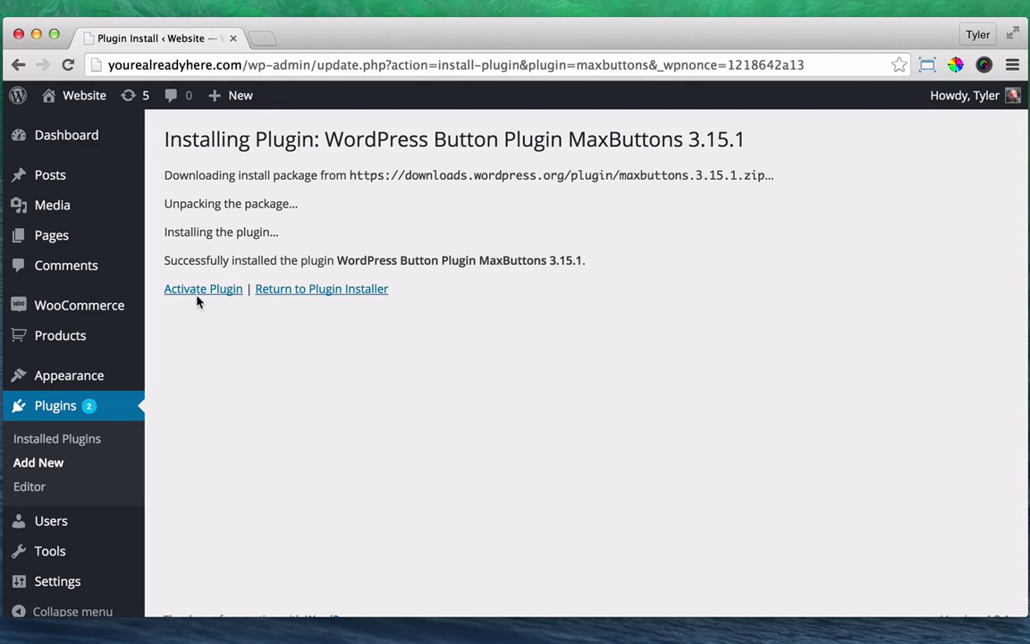
pyautogui.click(201, 292)
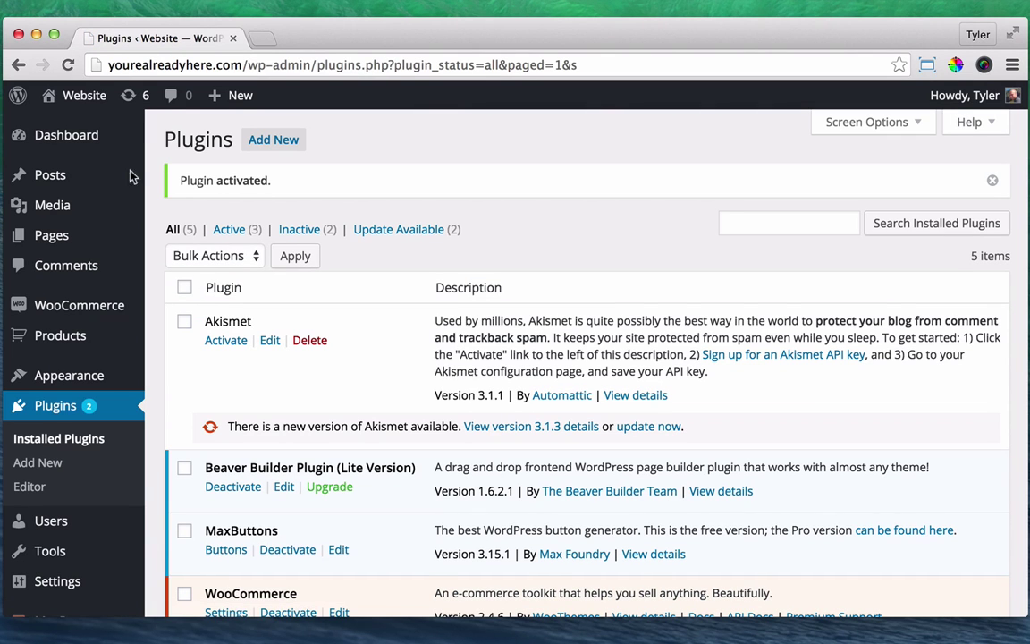
pyautogui.moveTo(90, 93)
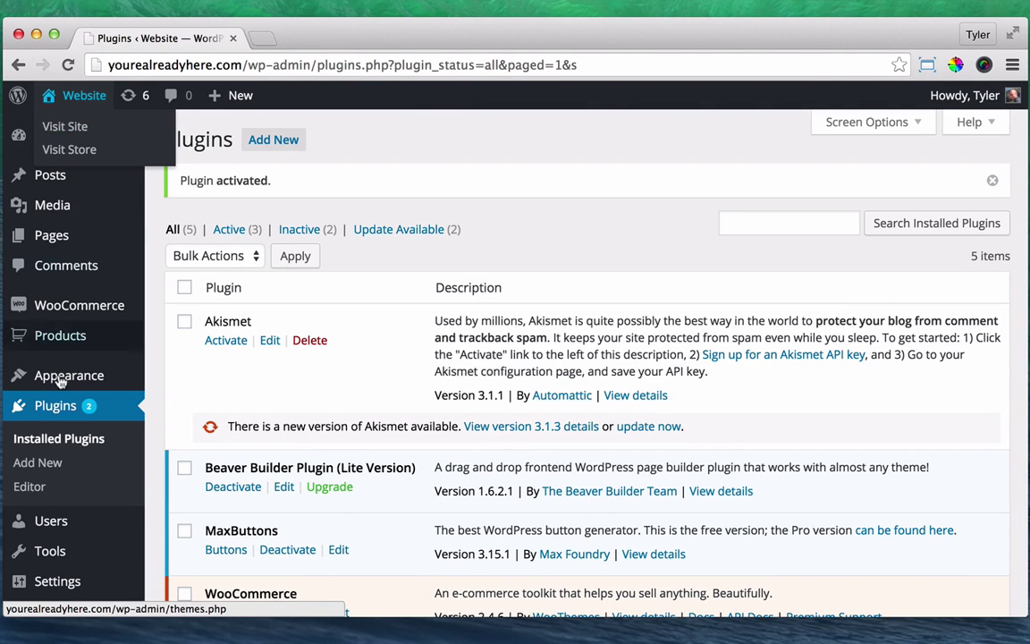
pyautogui.scroll(-5, 57, 376)
# Start a new button from the MaxButtons button list
pyautogui.moveTo(72, 563)
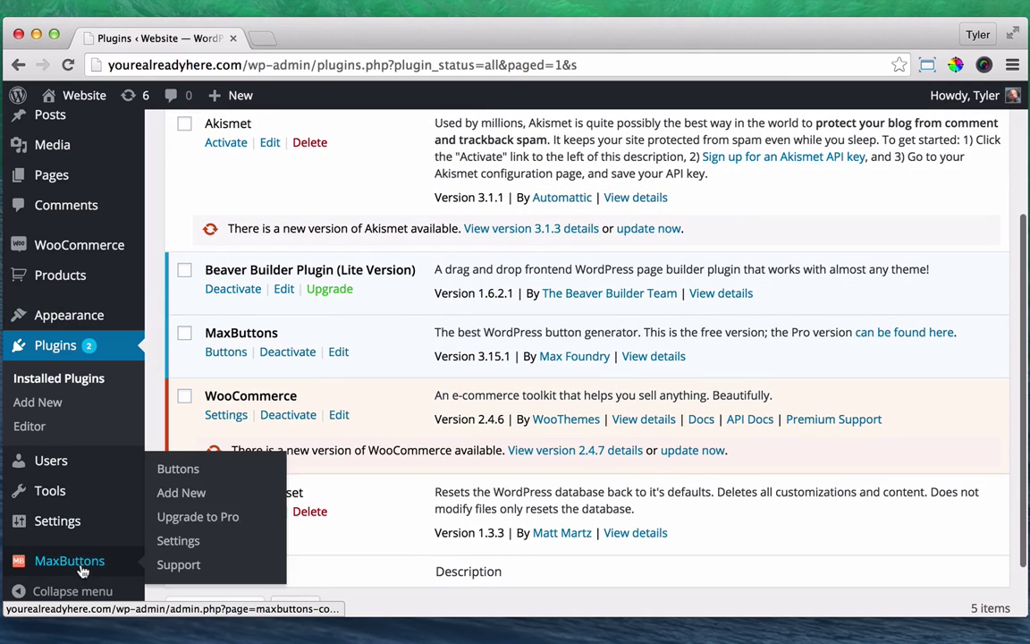
pyautogui.click(80, 563)
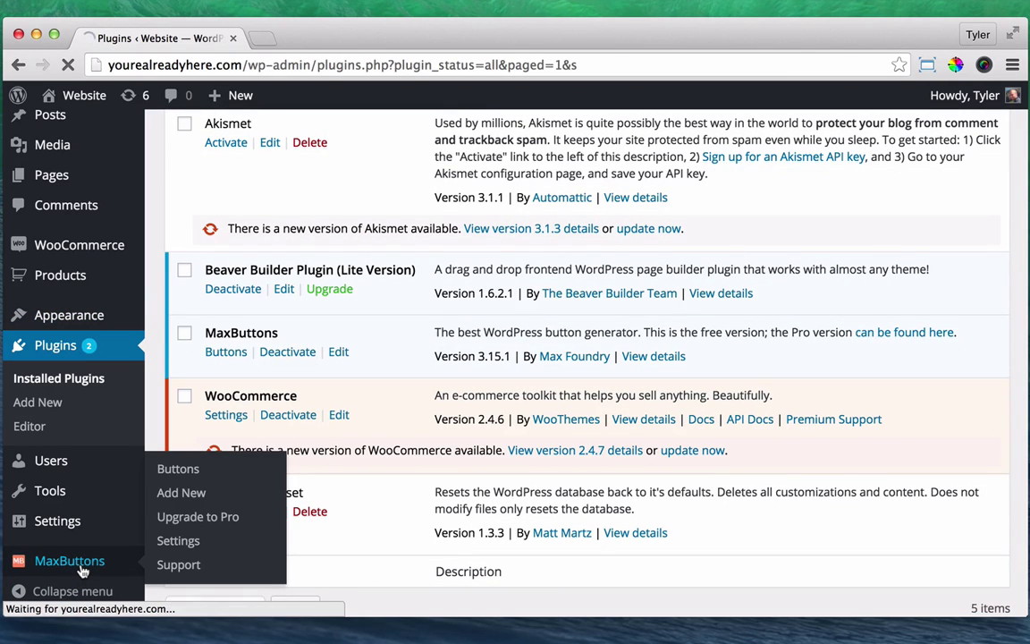
pyautogui.scroll(-4, 462, 389)
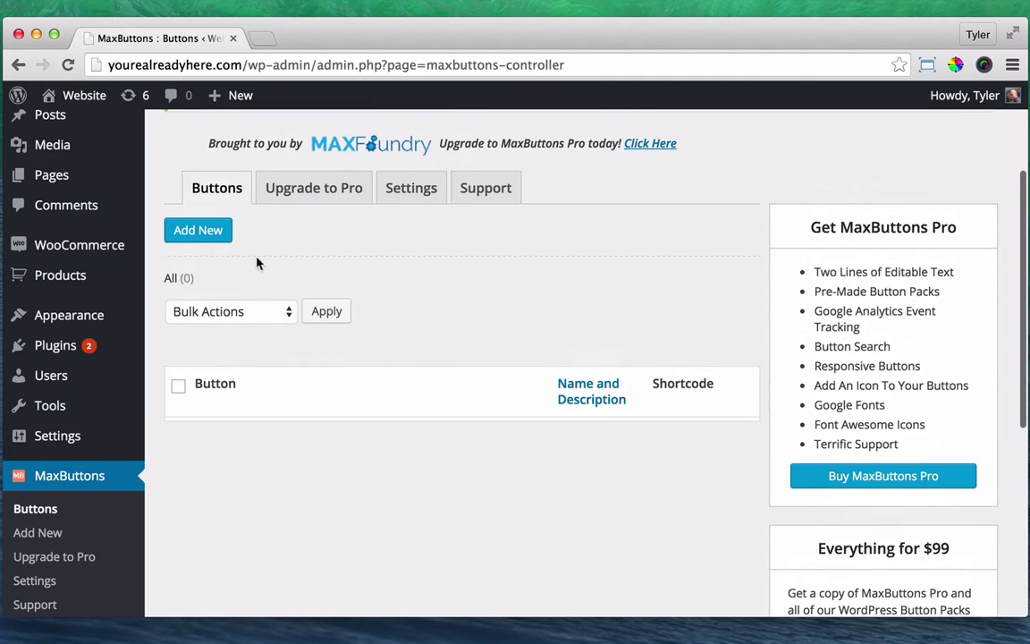
pyautogui.click(213, 231)
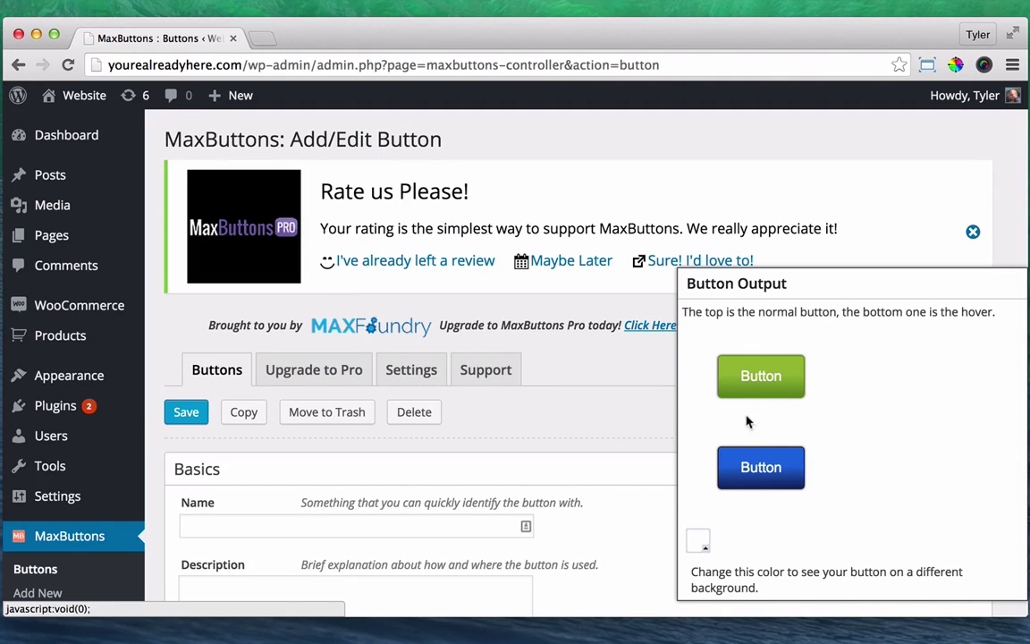
# Name the button 'New Button' and enter yourwebsite.com/about as its URL
pyautogui.scroll(-4, 573, 364)
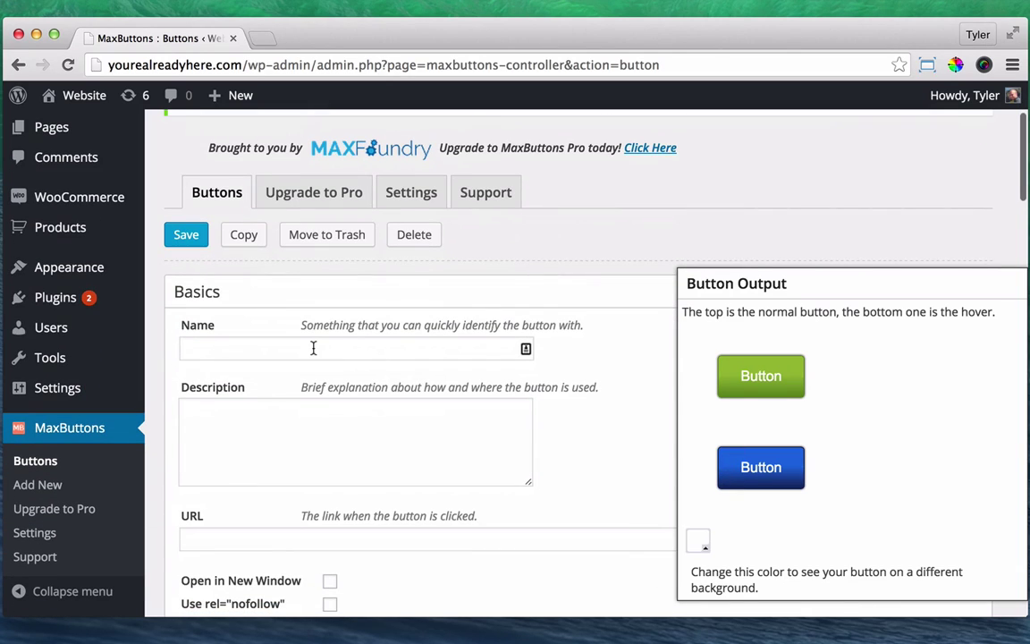
pyautogui.click(313, 348)
pyautogui.write('New Button')
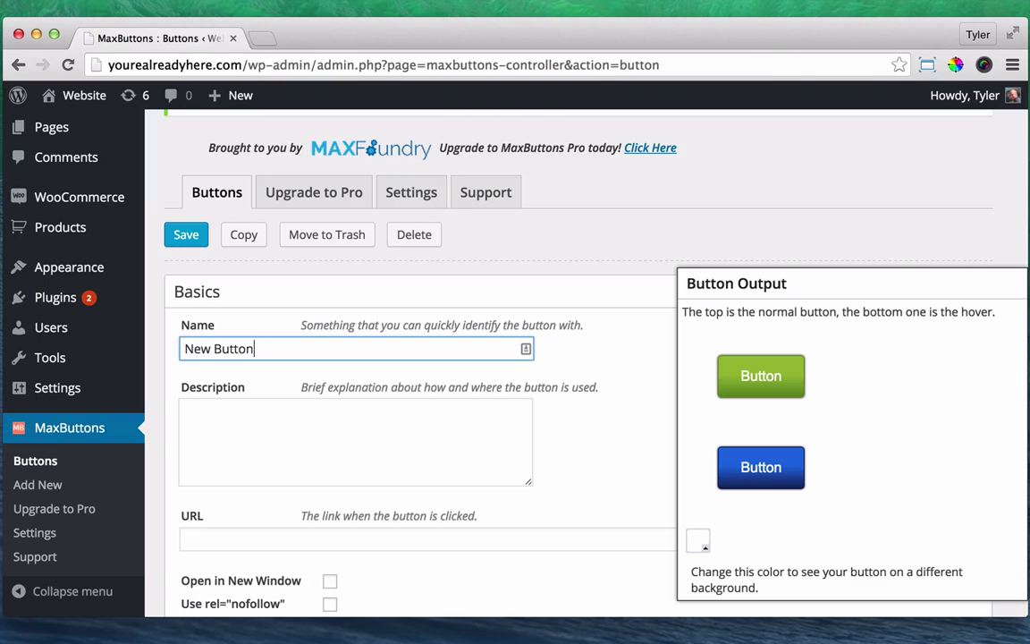
pyautogui.scroll(-4, 501, 434)
pyautogui.click(287, 367)
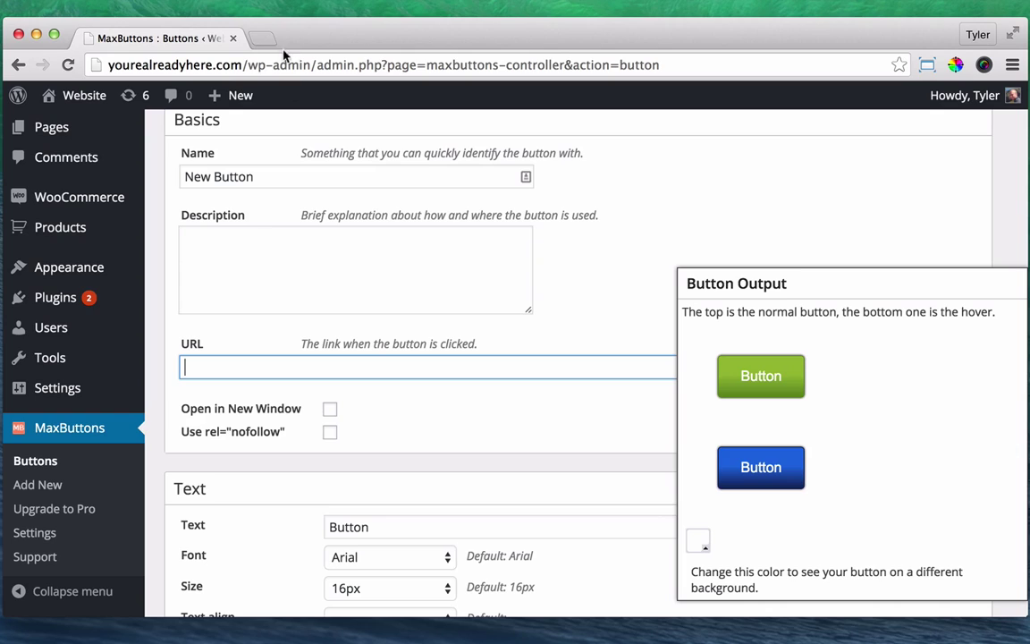
pyautogui.write('yourwebsite.com/about')
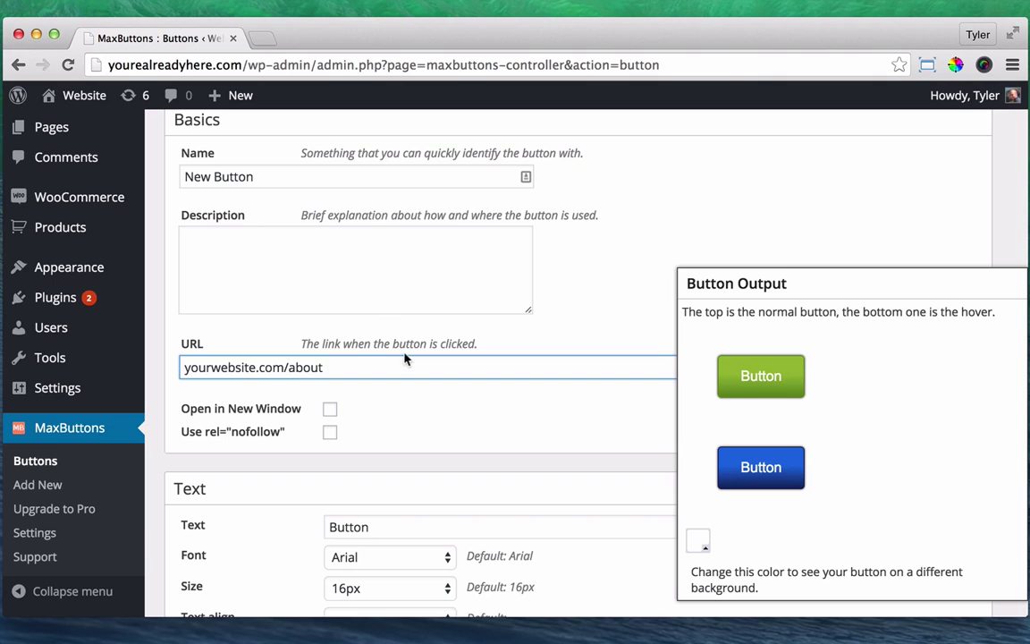
pyautogui.moveTo(81, 96)
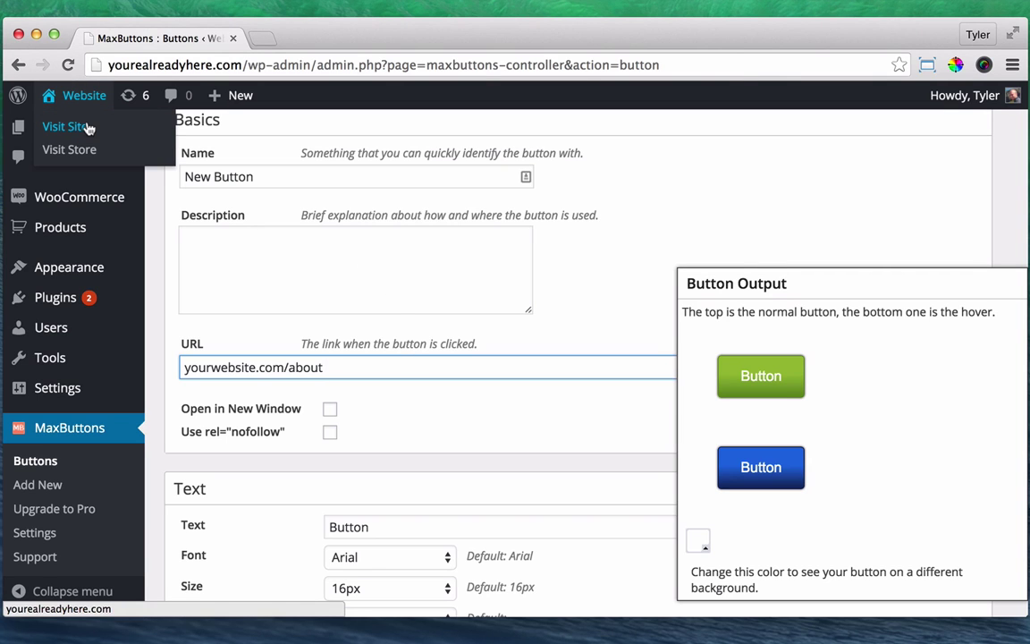
pyautogui.keyDown('super'); pyautogui.click(87, 128); pyautogui.keyUp('super')
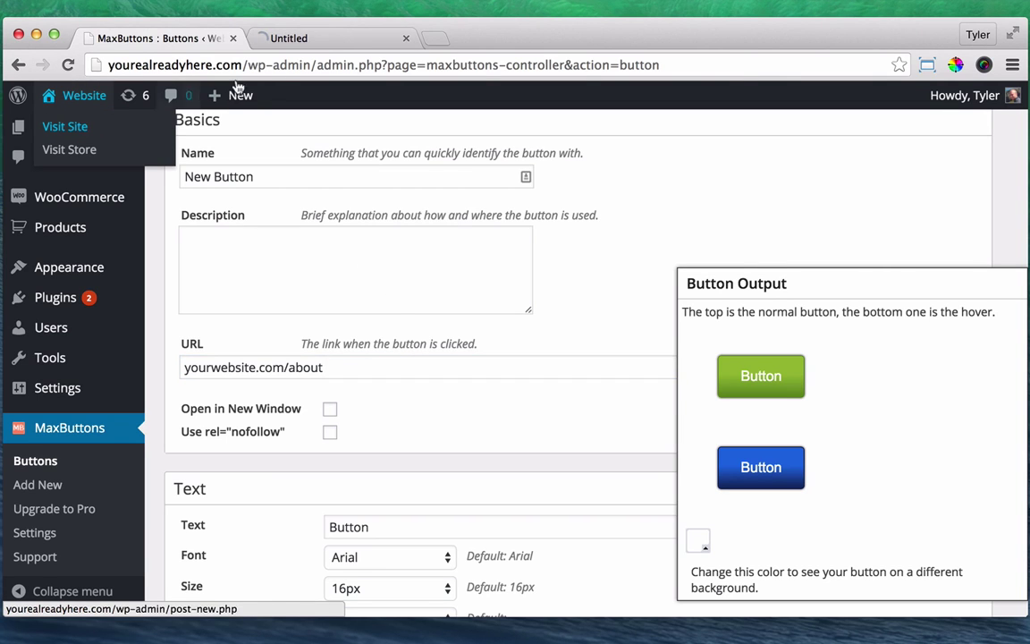
pyautogui.click(340, 36)
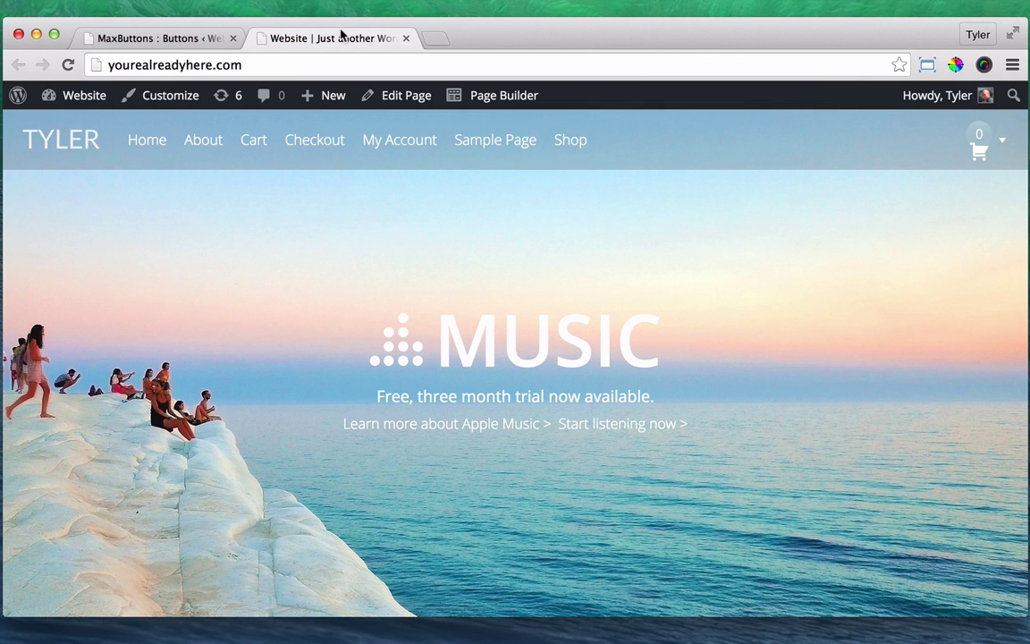
pyautogui.click(205, 143)
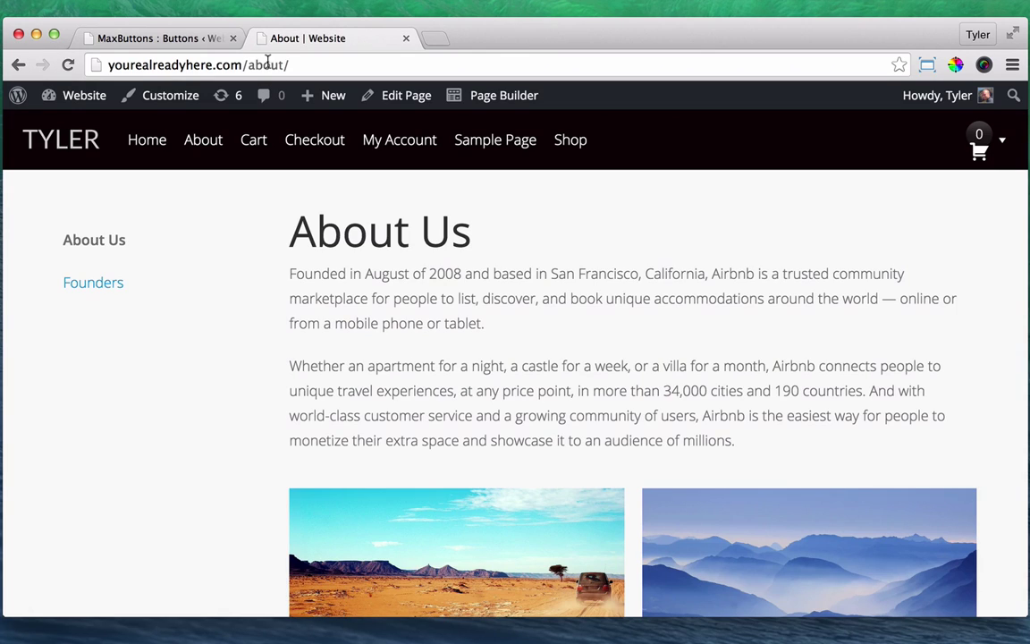
pyautogui.moveTo(243, 62); pyautogui.dragTo(310, 62)
pyautogui.click(303, 63)
pyautogui.press('super+a')
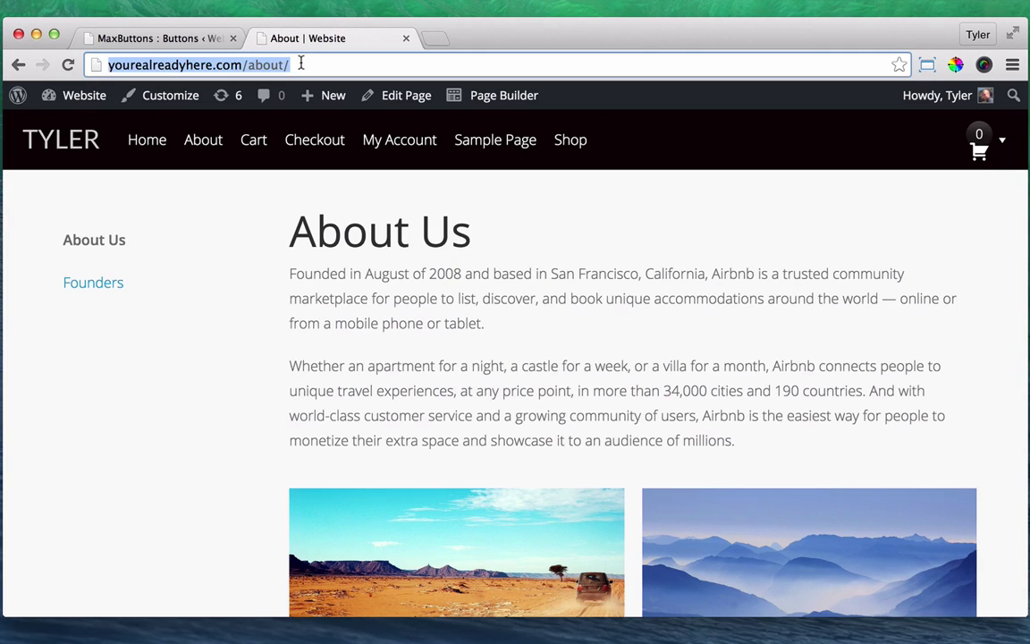
pyautogui.rightClick(243, 61)
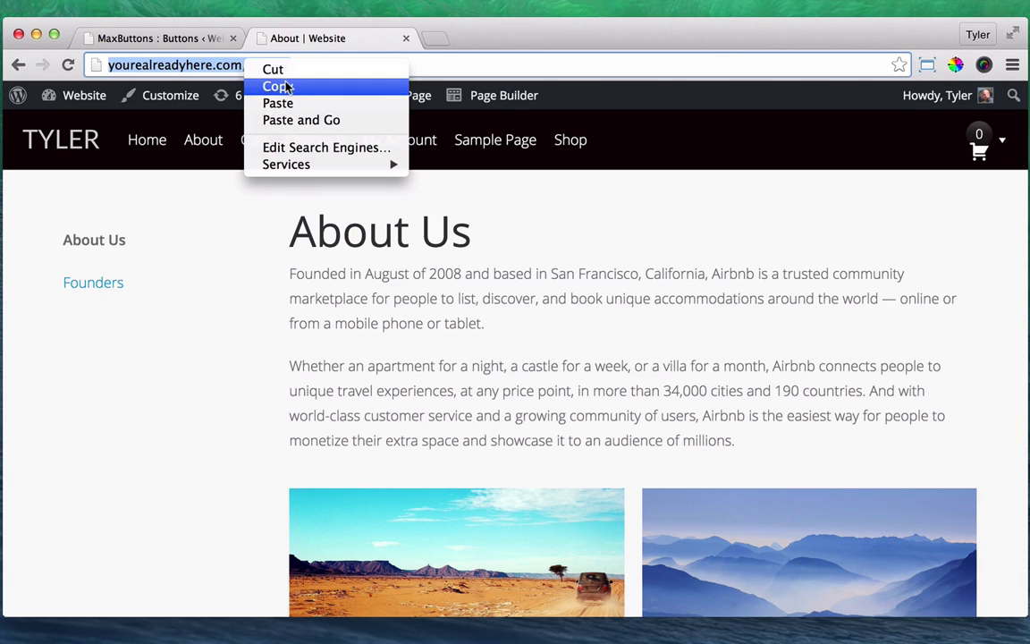
pyautogui.click(277, 85)
# Replace the button's URL with the copied About page address
pyautogui.click(157, 38)
pyautogui.click(322, 367)
pyautogui.press('super+a')
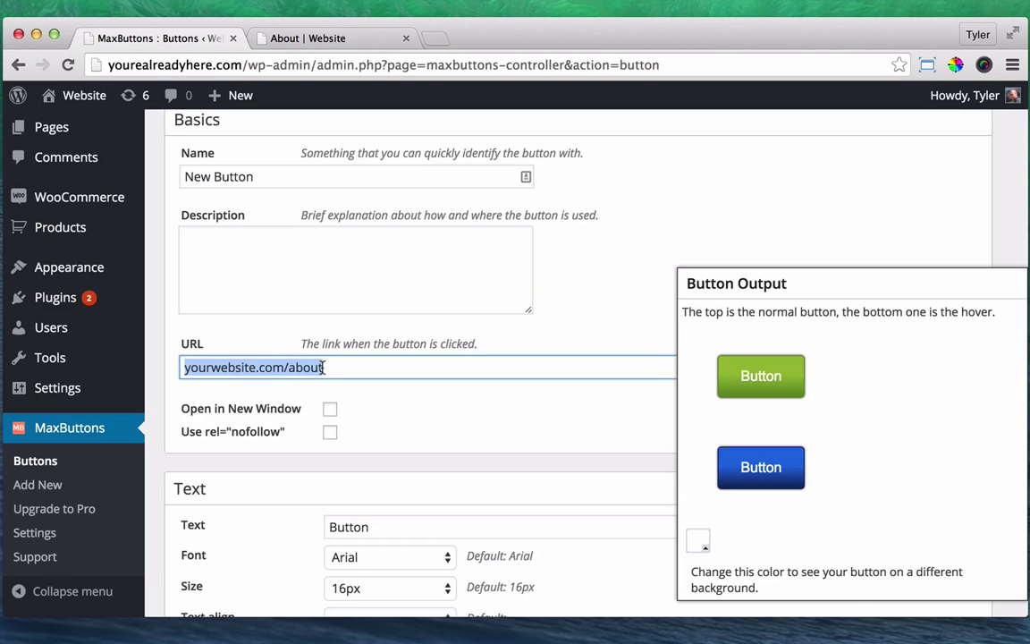
pyautogui.press('super+v')
pyautogui.click(425, 407)
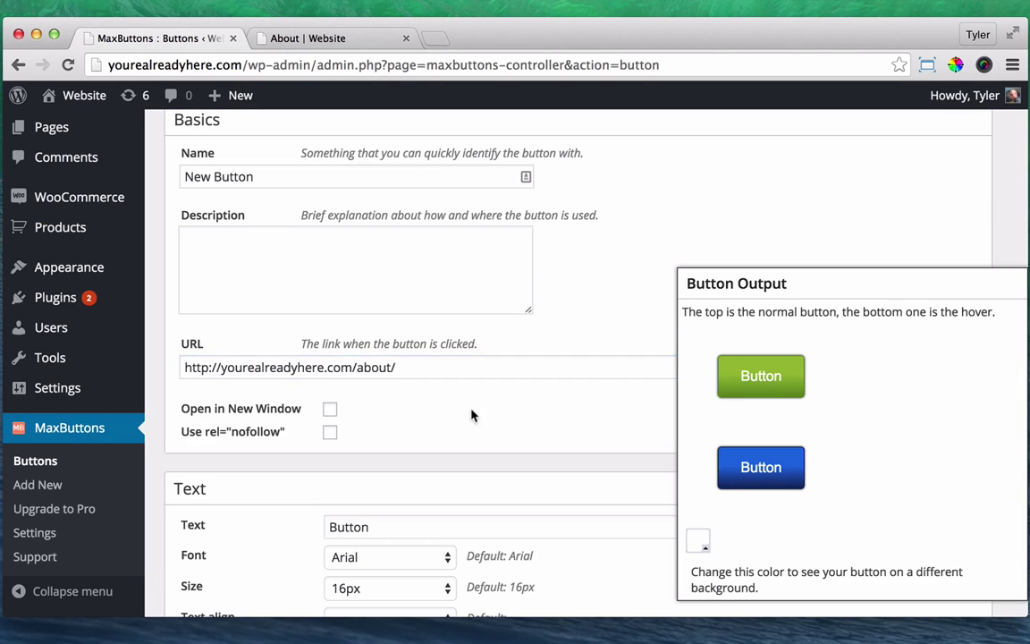
pyautogui.scroll(1, 524, 428)
pyautogui.scroll(-4, 524, 428)
pyautogui.scroll(-6, 523, 428)
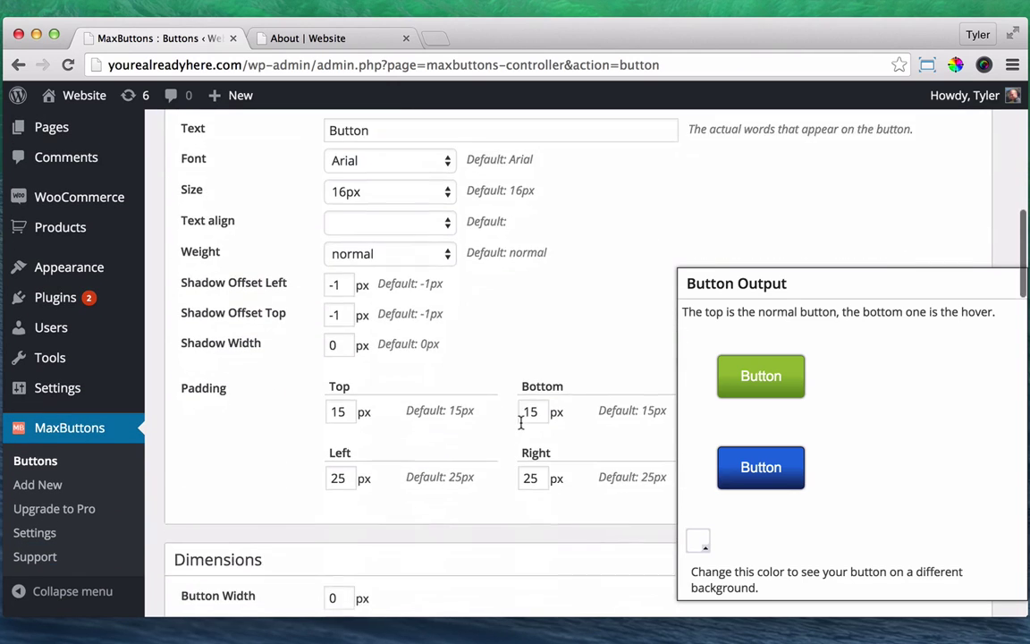
pyautogui.scroll(-2, 438, 360)
pyautogui.scroll(-1, 438, 359)
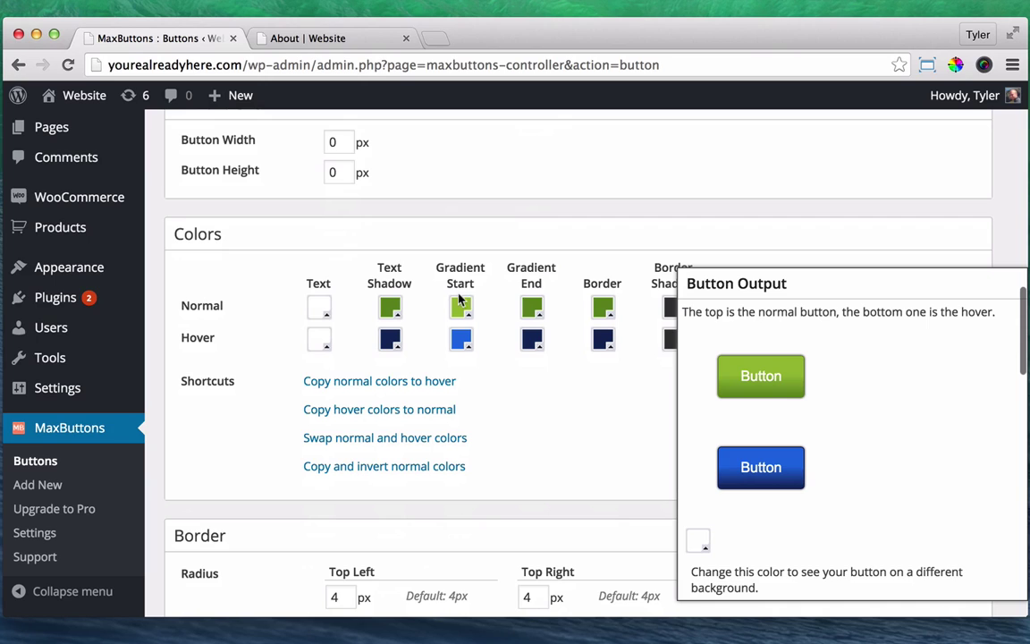
pyautogui.scroll(-3, 536, 304)
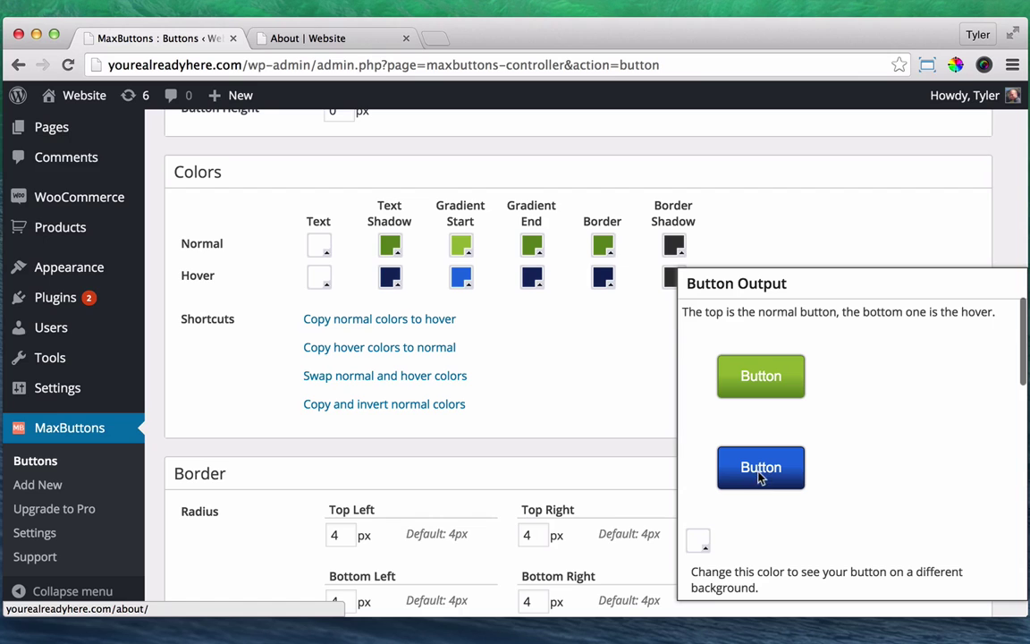
pyautogui.scroll(15, 498, 368)
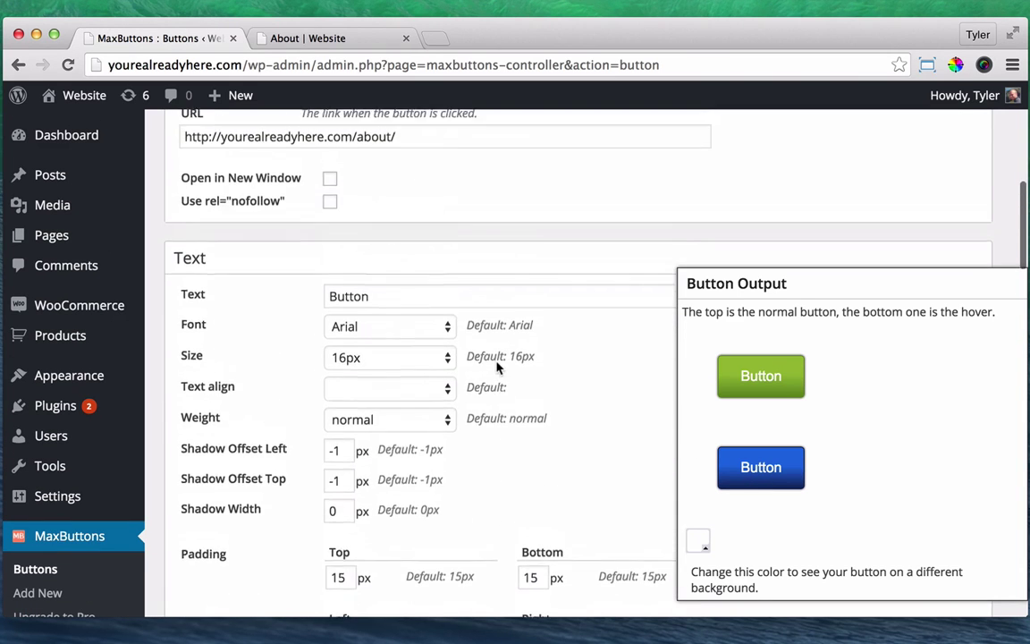
# Change the button text to 'Here!'
pyautogui.scroll(-3, 498, 368)
pyautogui.tripleClick(413, 341)
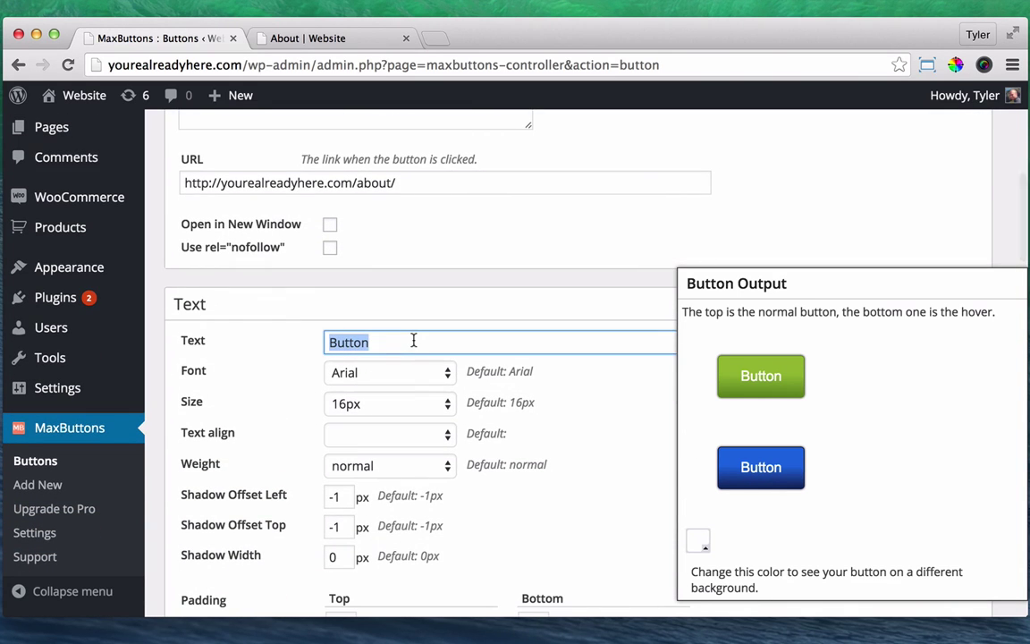
pyautogui.write('Here!')
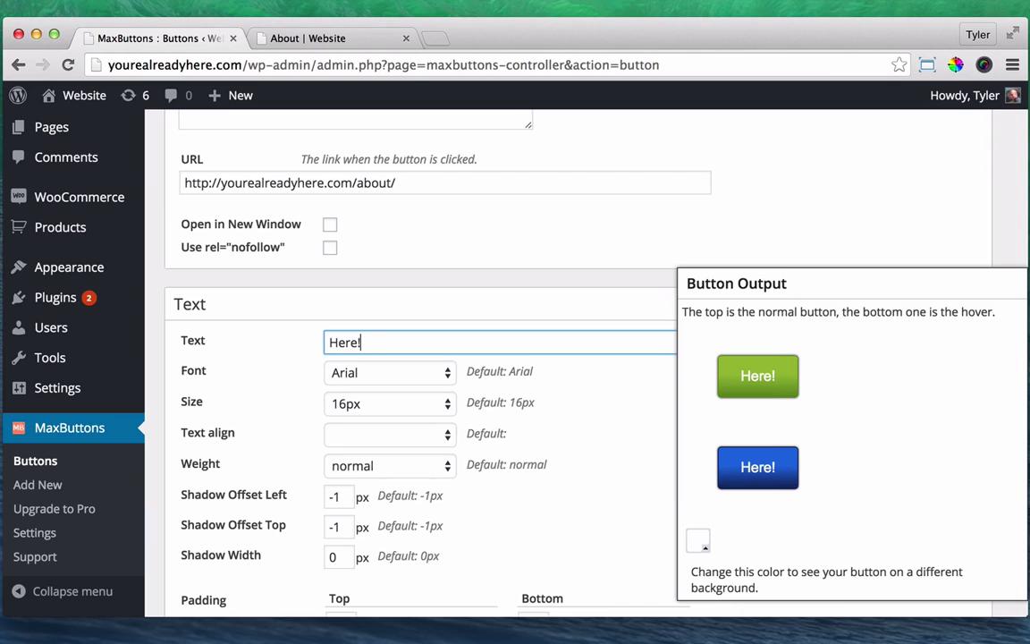
# Set Gradient Start Opacity to 50 for a lighter green
pyautogui.scroll(-13, 660, 453)
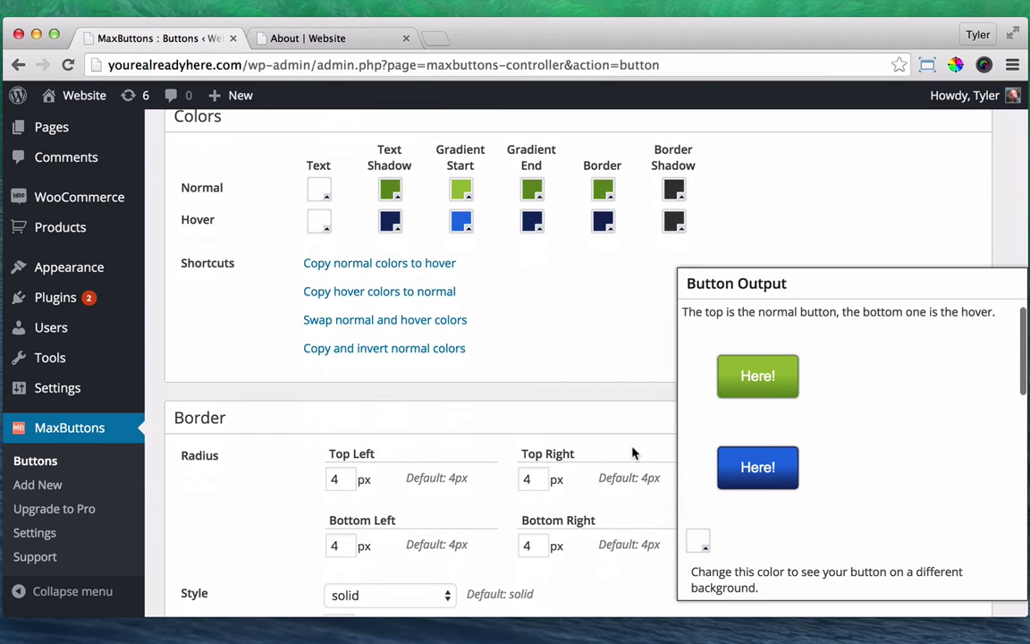
pyautogui.scroll(-5, 609, 198)
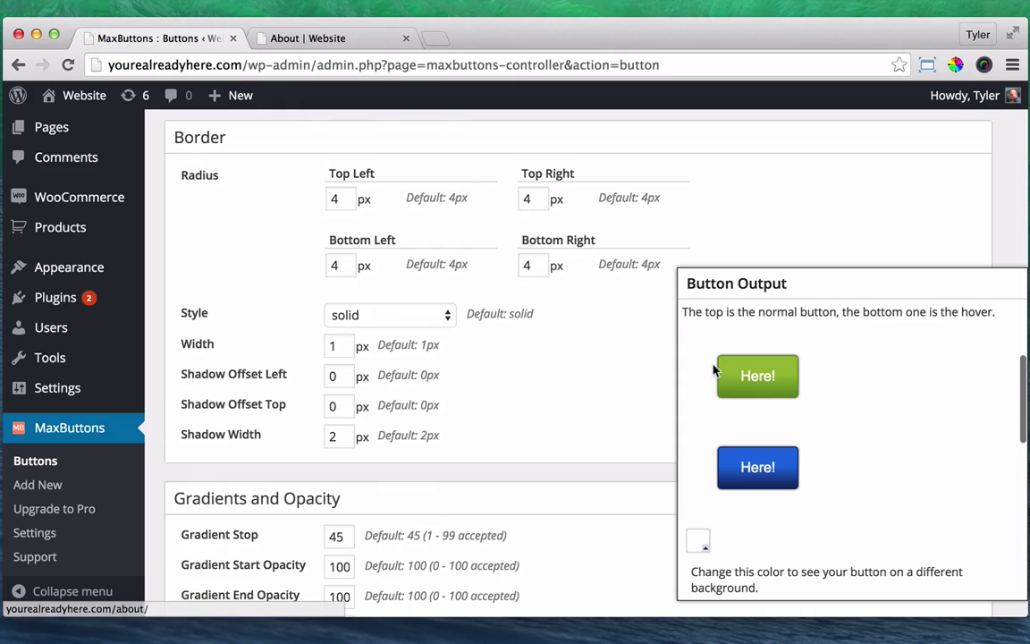
pyautogui.scroll(-1, 366, 259)
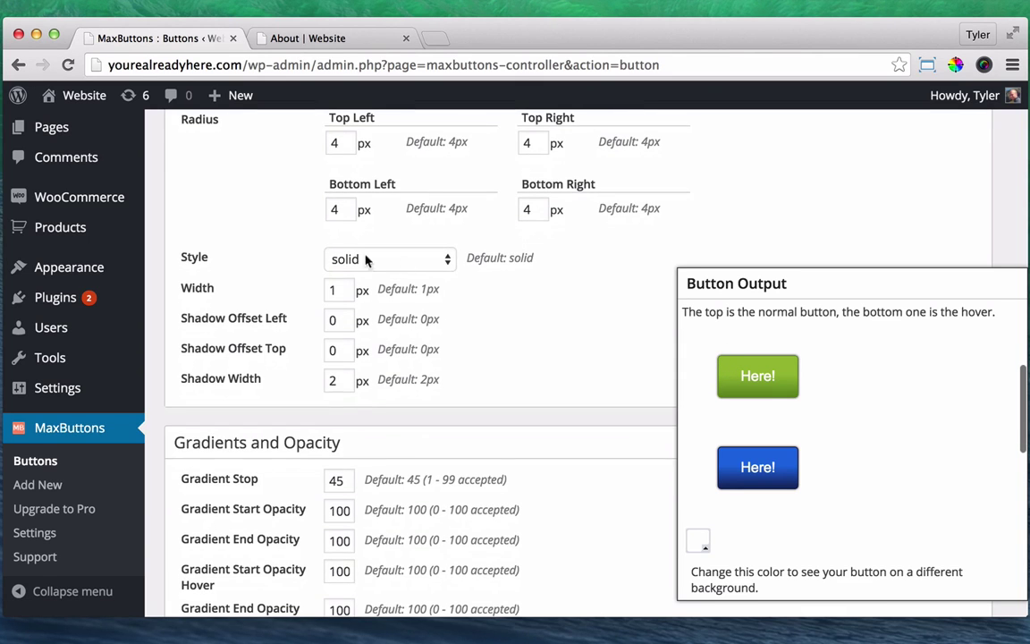
pyautogui.scroll(-4, 455, 341)
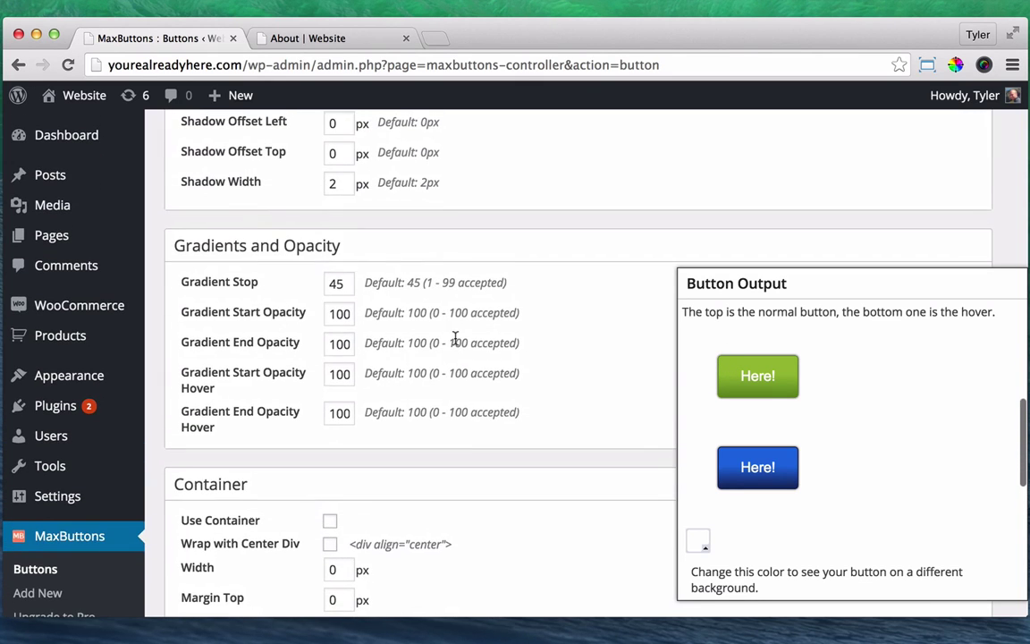
pyautogui.click(341, 314)
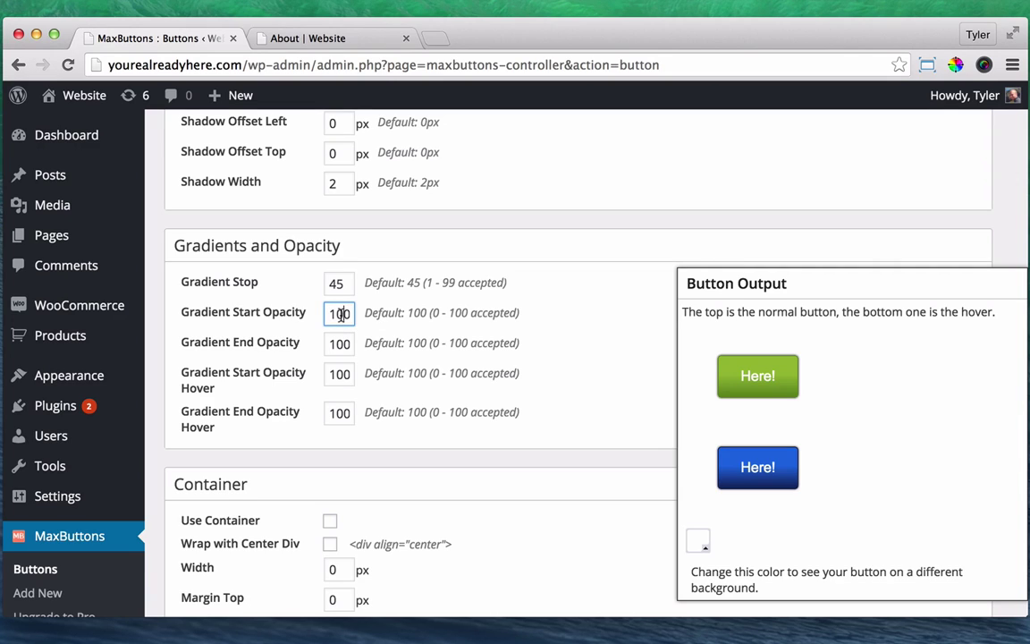
pyautogui.doubleClick(340, 314)
pyautogui.write('50')
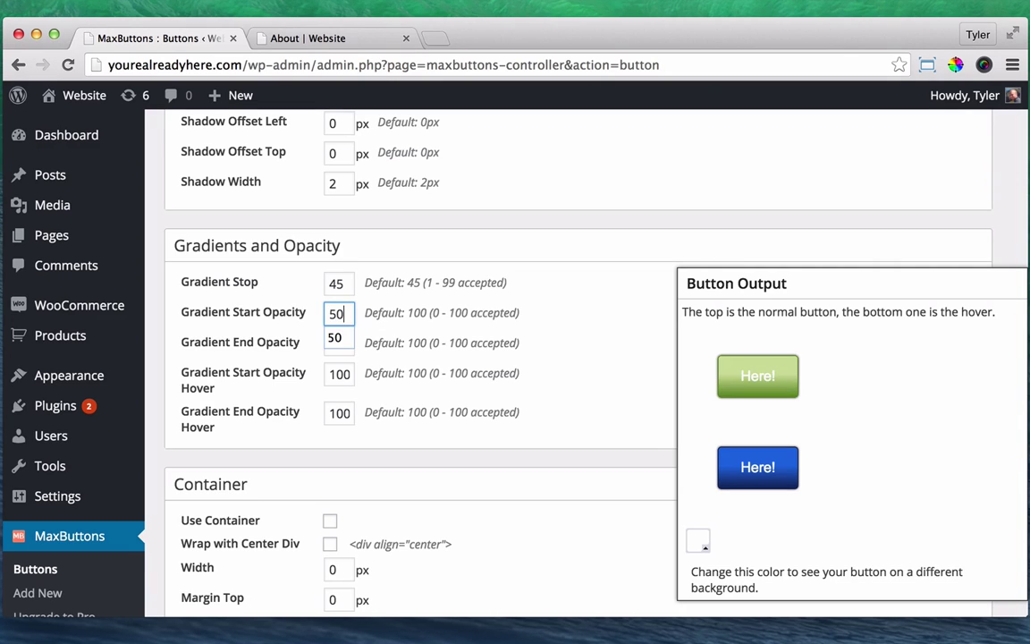
pyautogui.click(338, 338)
# Save the Here! button's settings
pyautogui.scroll(-8, 563, 365)
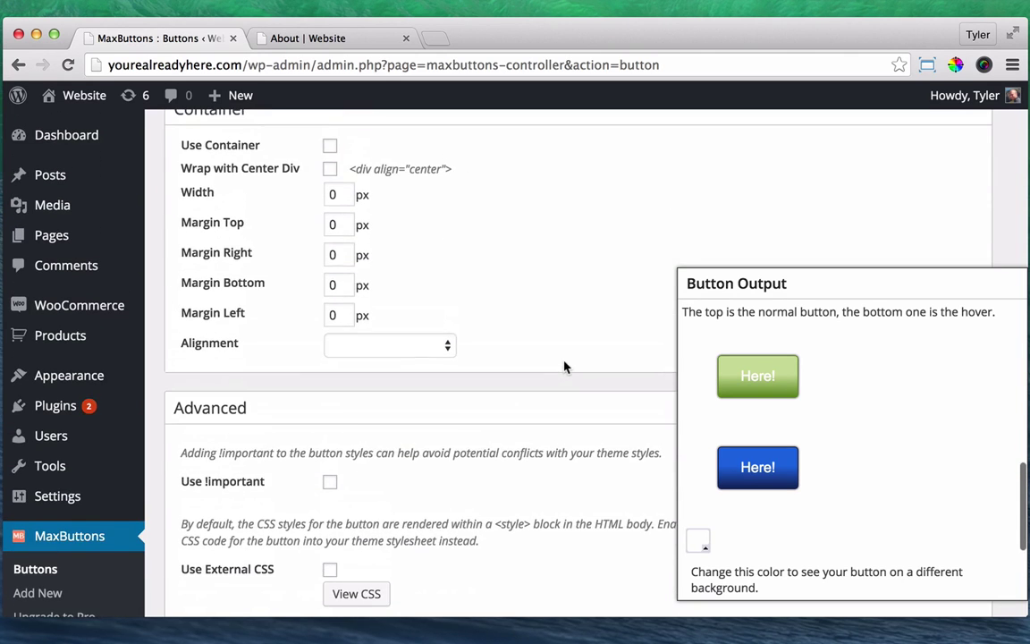
pyautogui.scroll(-8, 563, 365)
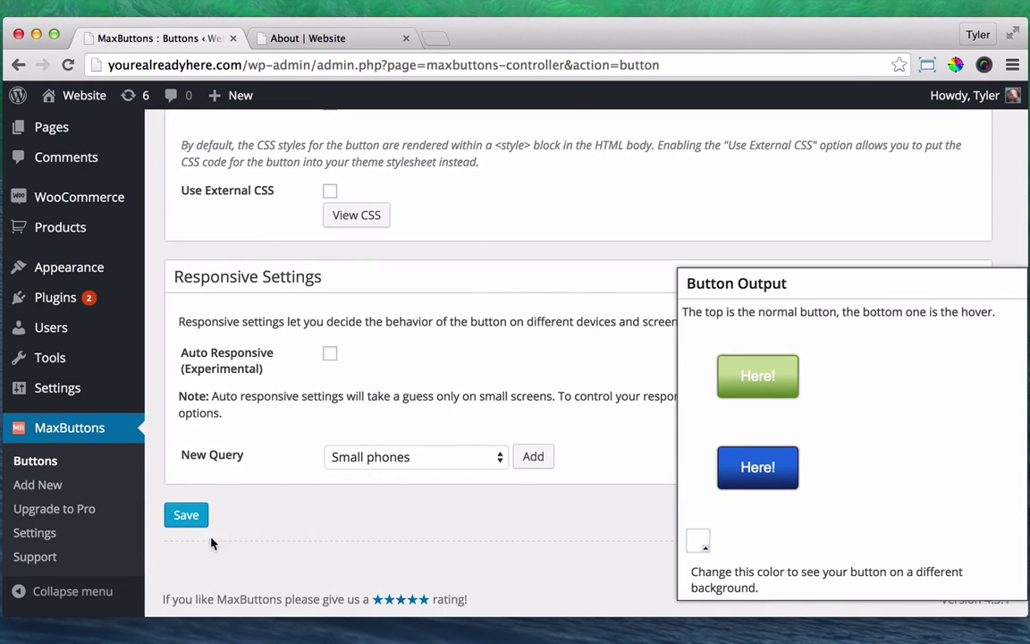
pyautogui.click(189, 516)
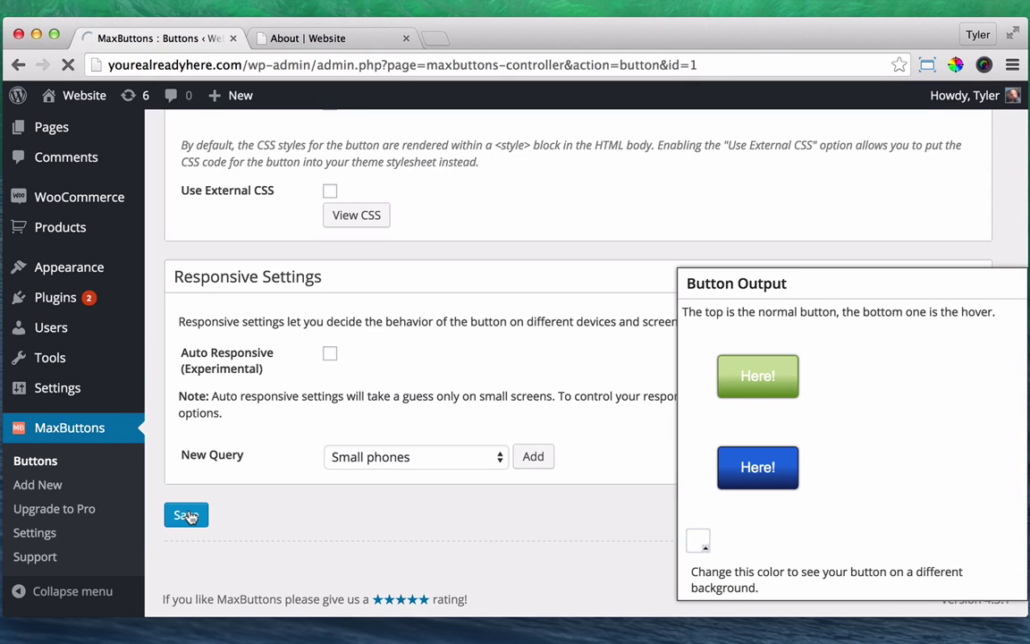
# Copy the [maxbutton id="1"] shortcode from the MaxButtons button list
pyautogui.scroll(-10, 510, 357)
pyautogui.scroll(10, 510, 382)
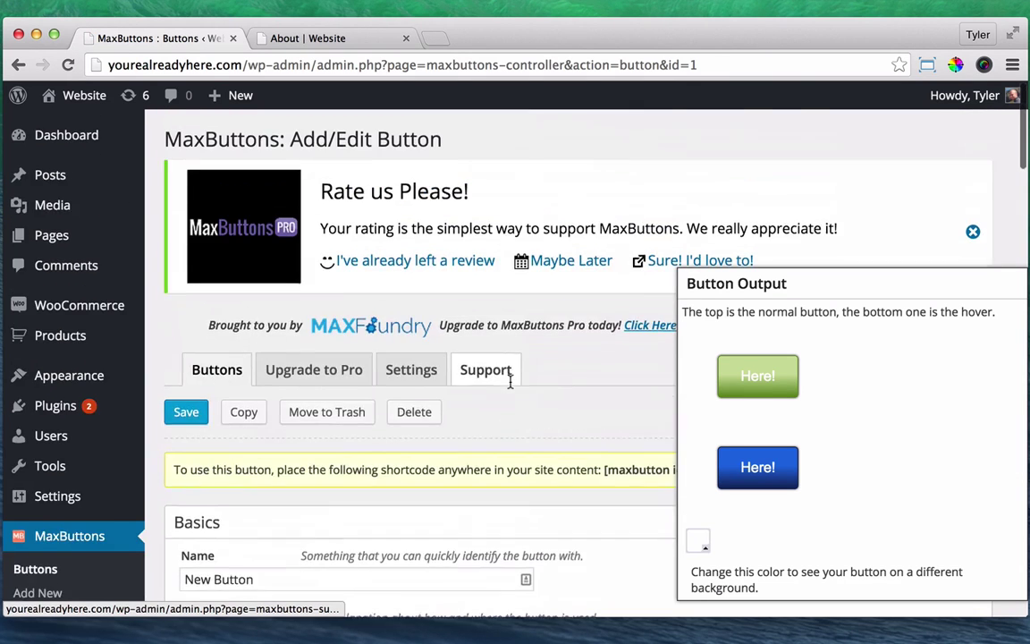
pyautogui.click(94, 543)
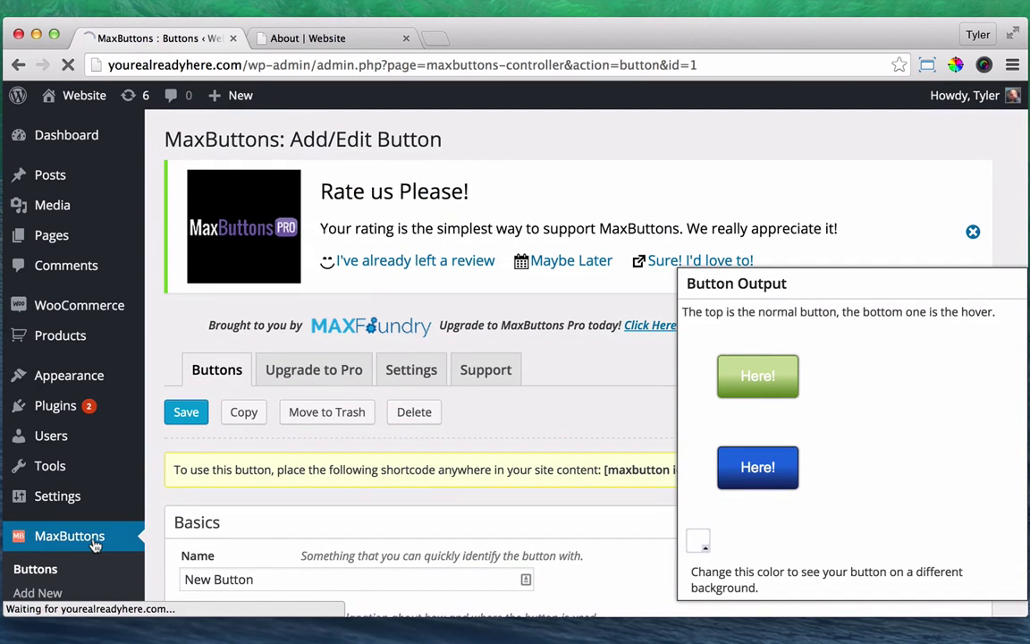
pyautogui.scroll(-7, 527, 420)
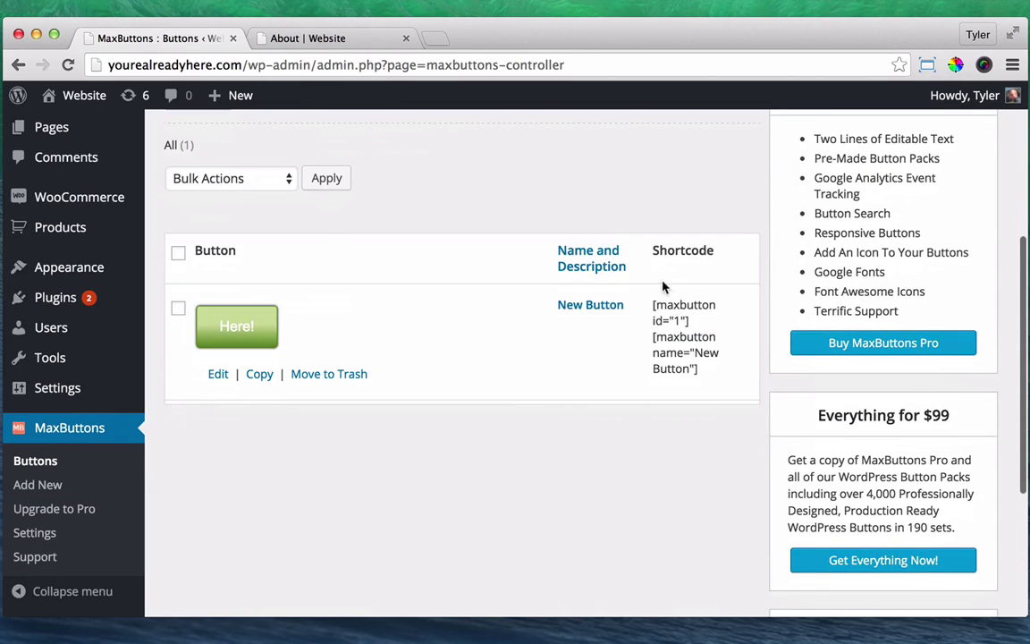
pyautogui.moveTo(651, 304); pyautogui.dragTo(698, 319)
pyautogui.rightClick(661, 315)
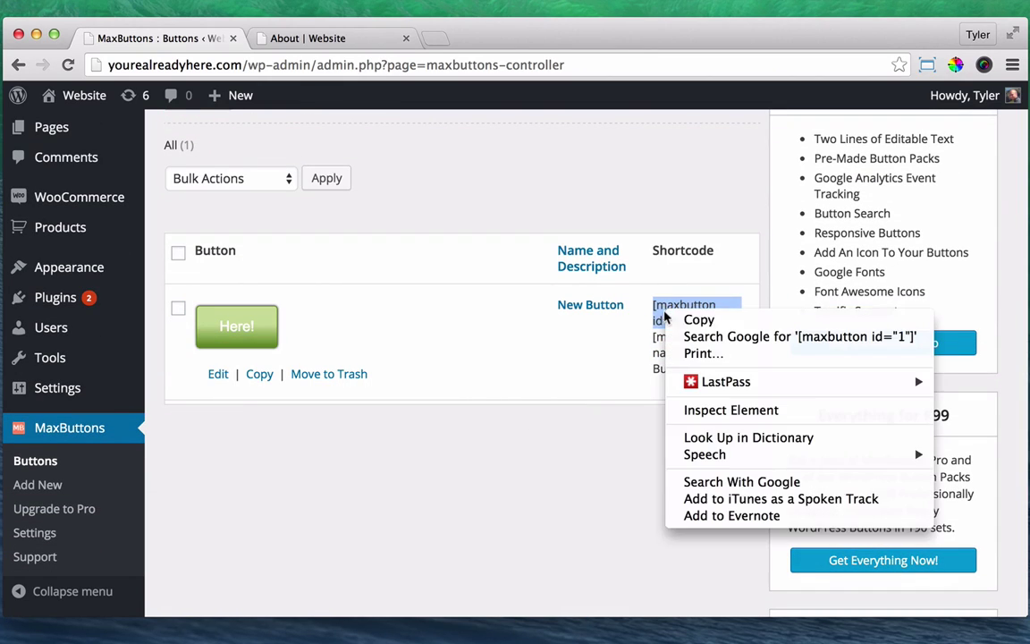
pyautogui.click(680, 320)
pyautogui.scroll(5, 414, 311)
pyautogui.moveTo(80, 94)
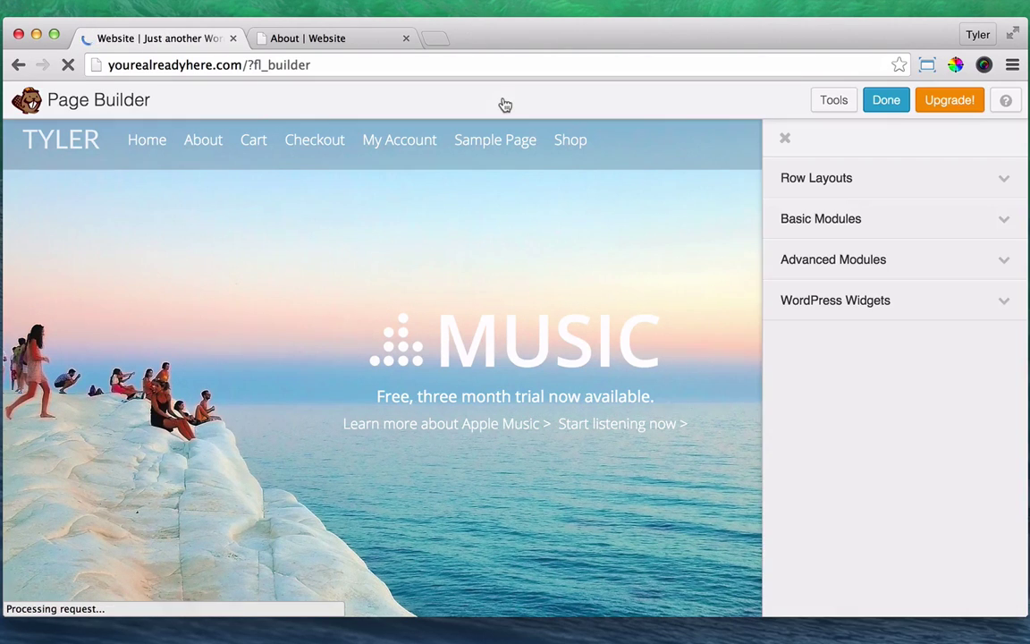
# Paste the [maxbutton id="1"] shortcode into the MUSIC hero text module's HTML
pyautogui.moveTo(683, 222)
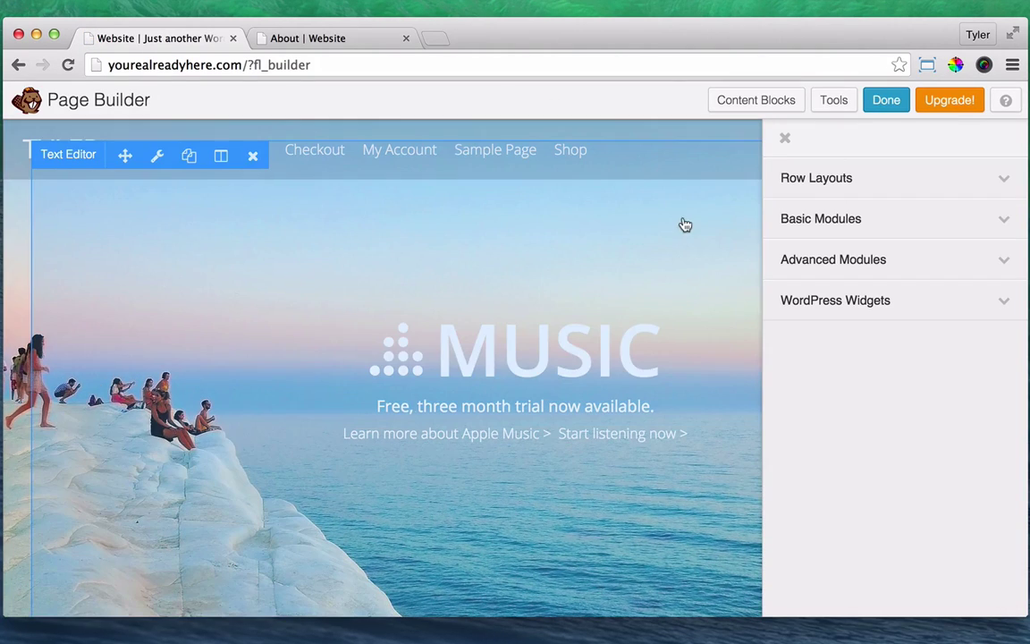
pyautogui.click(158, 158)
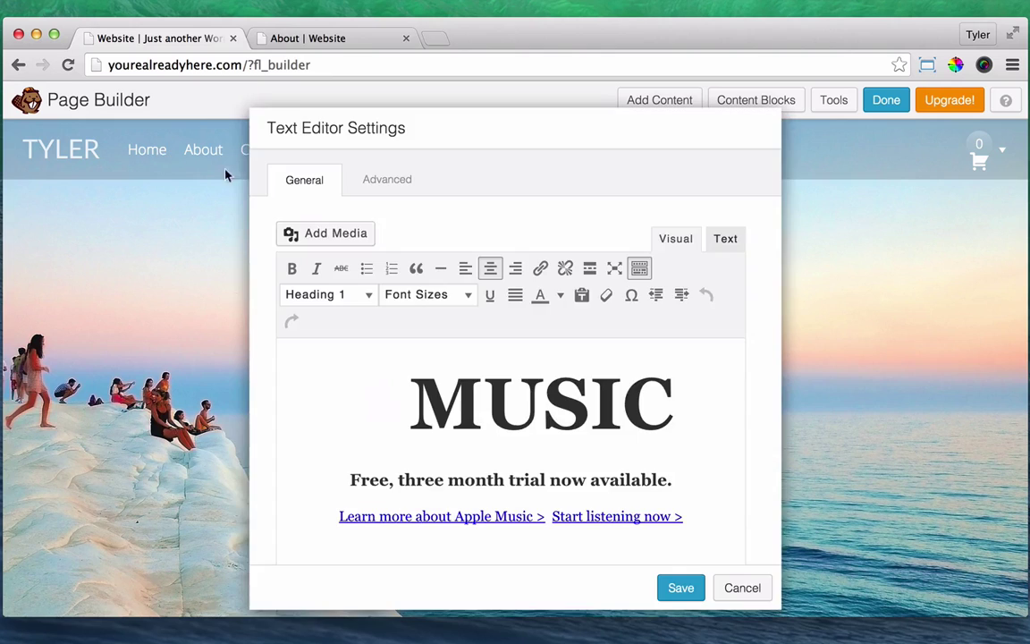
pyautogui.scroll(-2, 641, 450)
pyautogui.scroll(2, 720, 278)
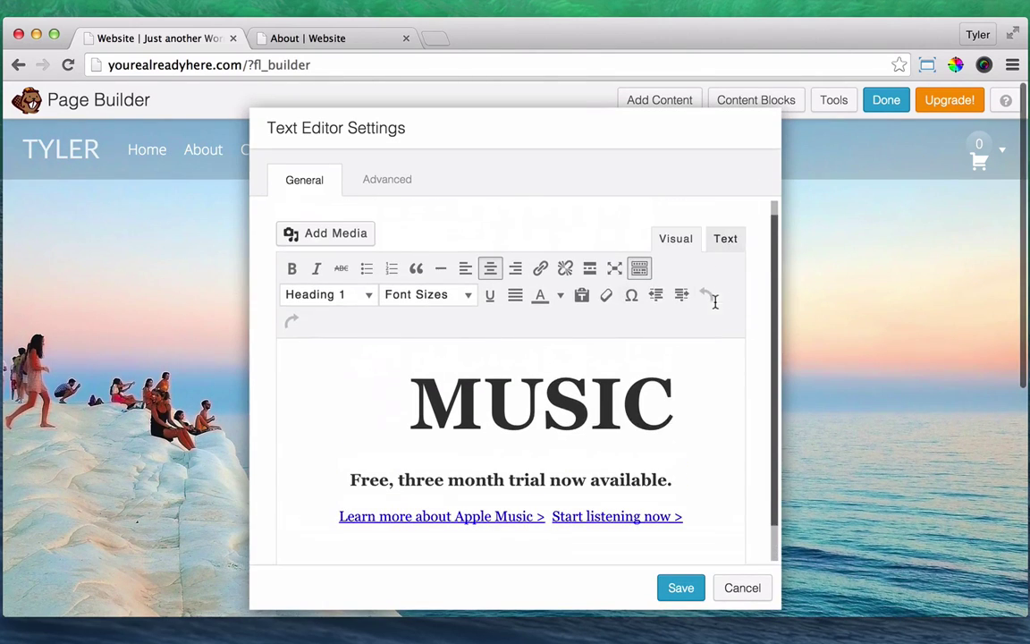
pyautogui.click(728, 240)
pyautogui.click(539, 418)
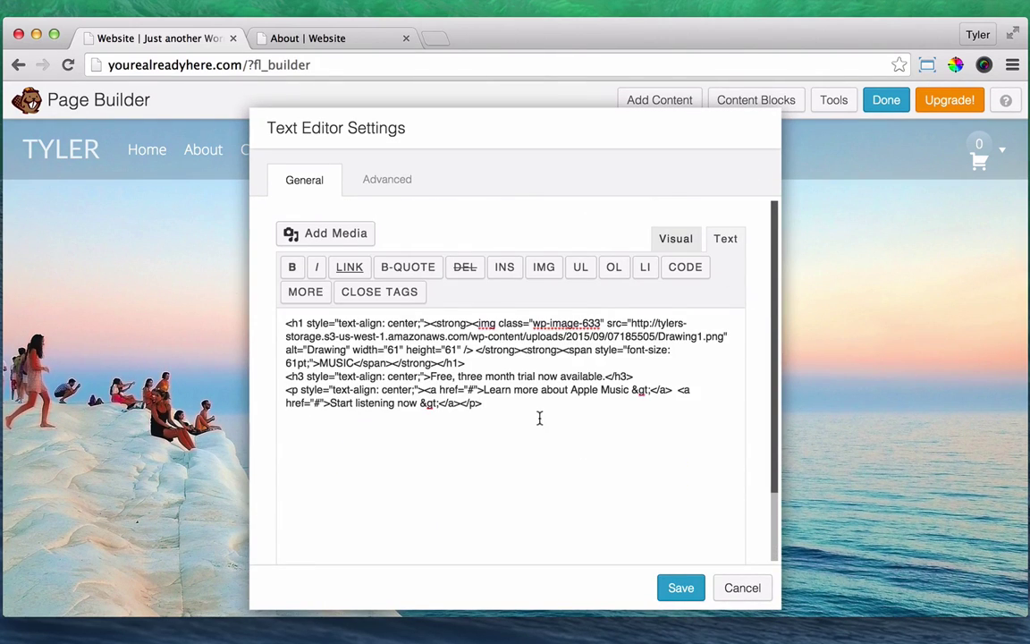
pyautogui.press('super+v')
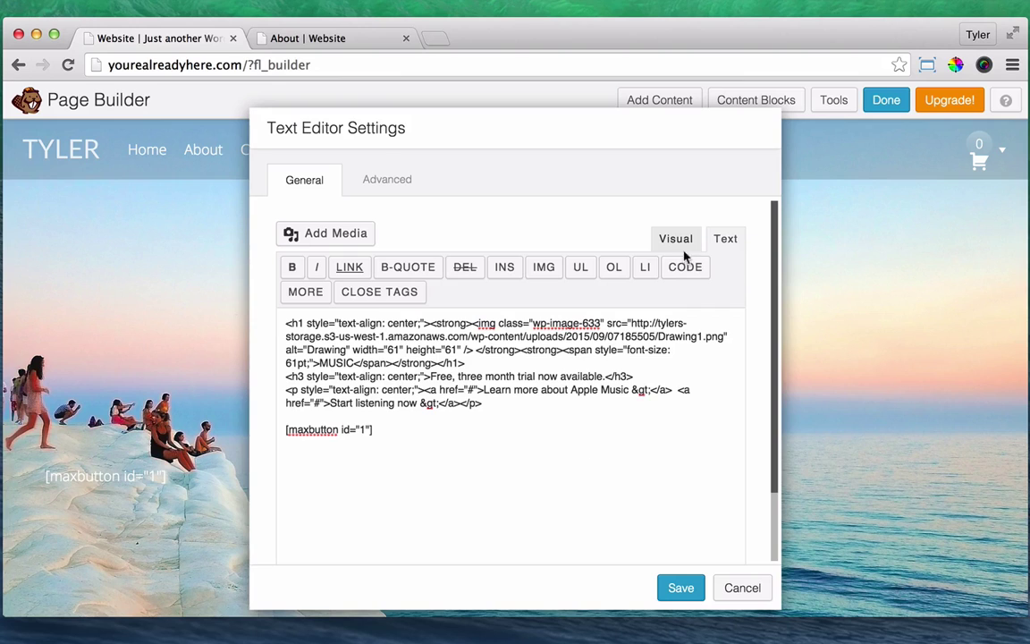
# Centre the shortcode line, save the module and finish editing the homepage layout
pyautogui.click(674, 241)
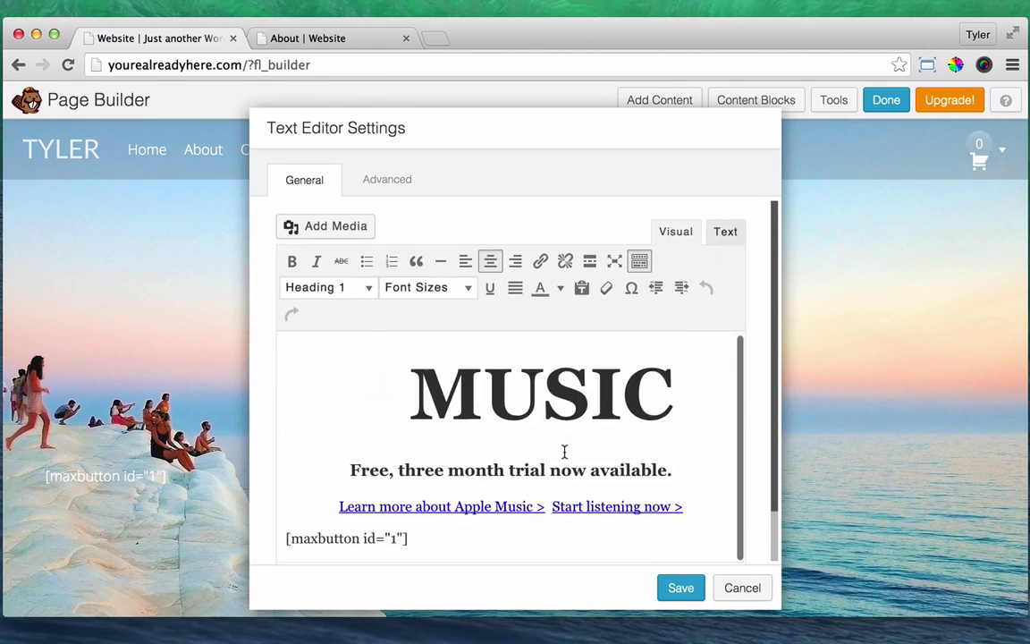
pyautogui.scroll(-2, 500, 465)
pyautogui.click(427, 486)
pyautogui.moveTo(427, 485); pyautogui.dragTo(267, 482)
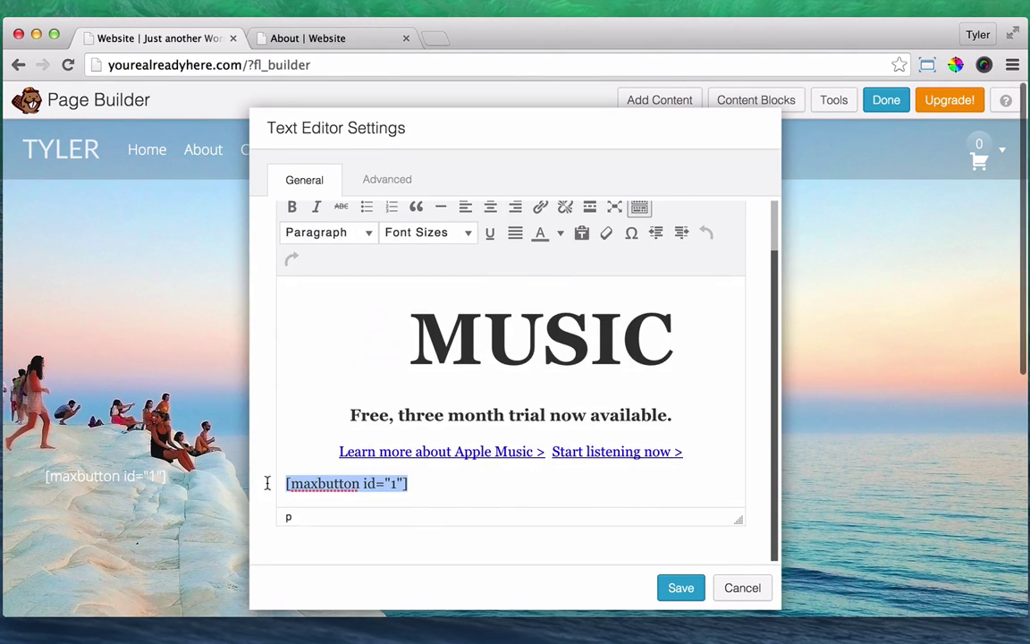
pyautogui.click(490, 208)
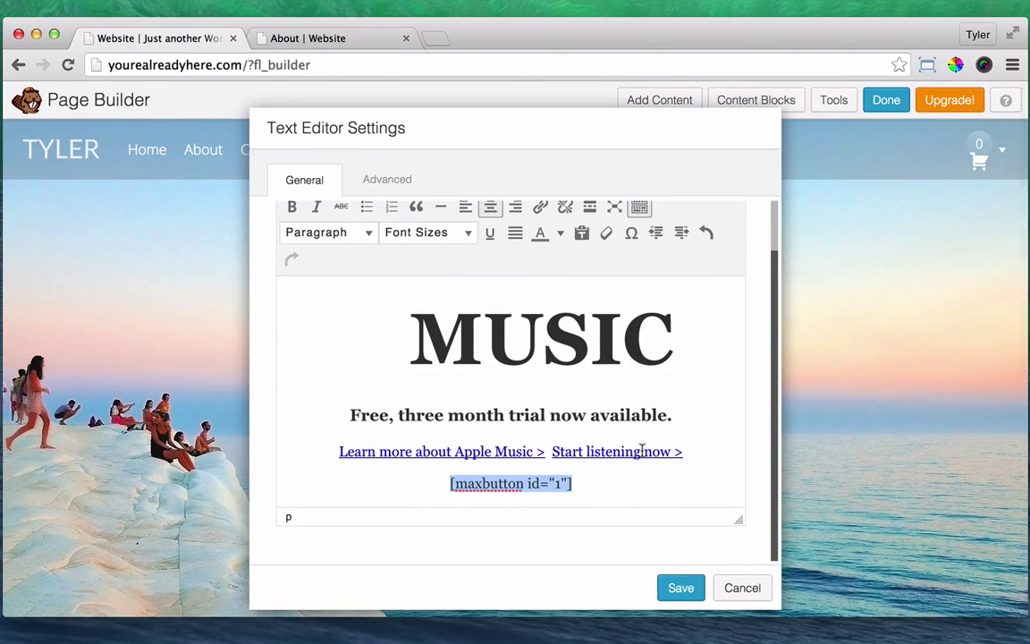
pyautogui.click(682, 588)
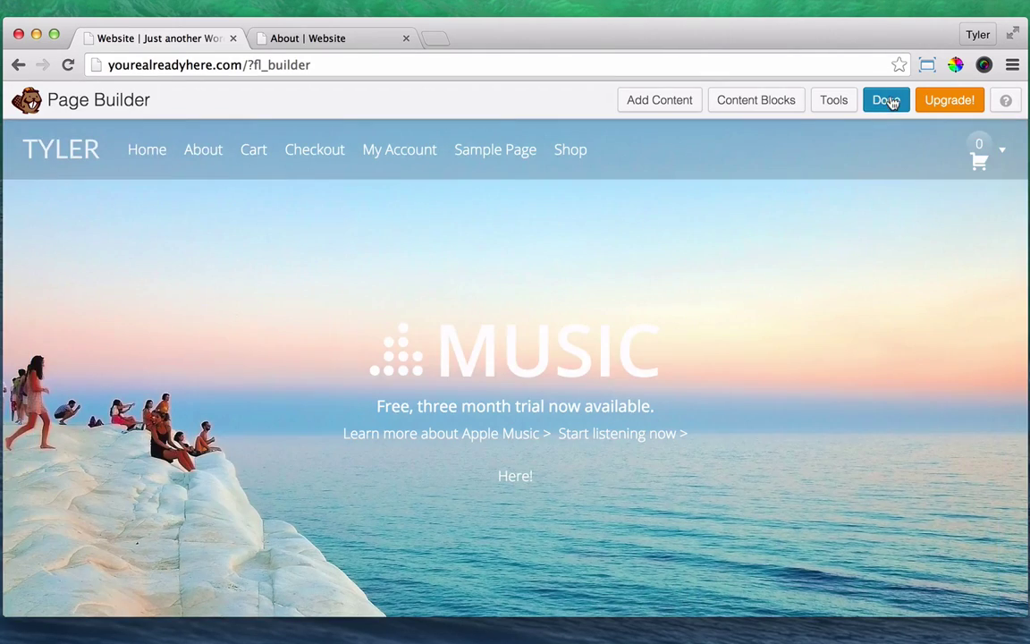
pyautogui.click(890, 100)
# Publish the homepage changes showing the centred Here! button
pyautogui.click(556, 299)
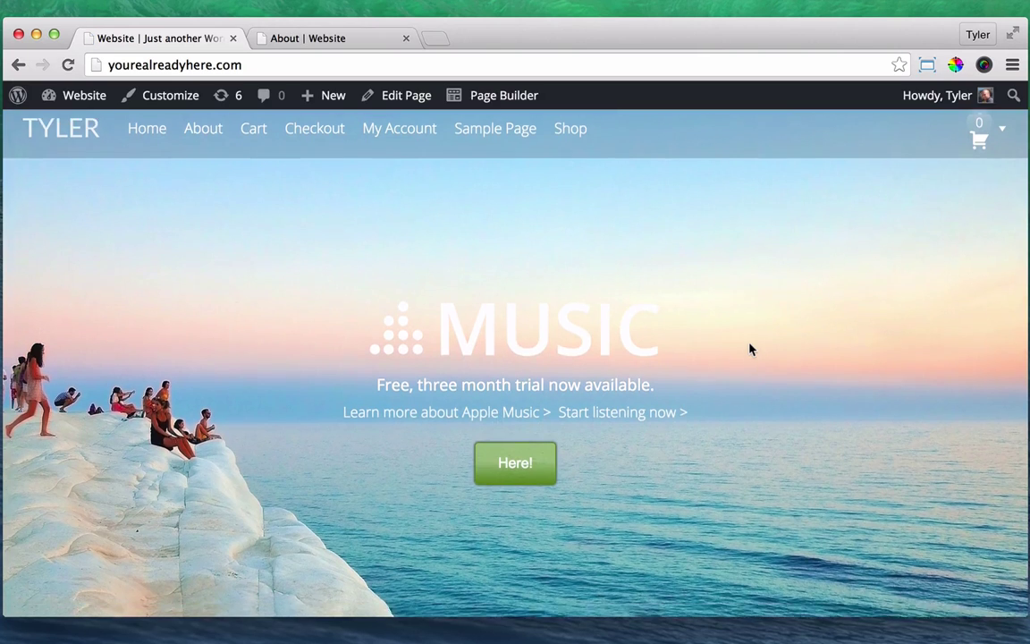
pyautogui.scroll(-2, 749, 349)
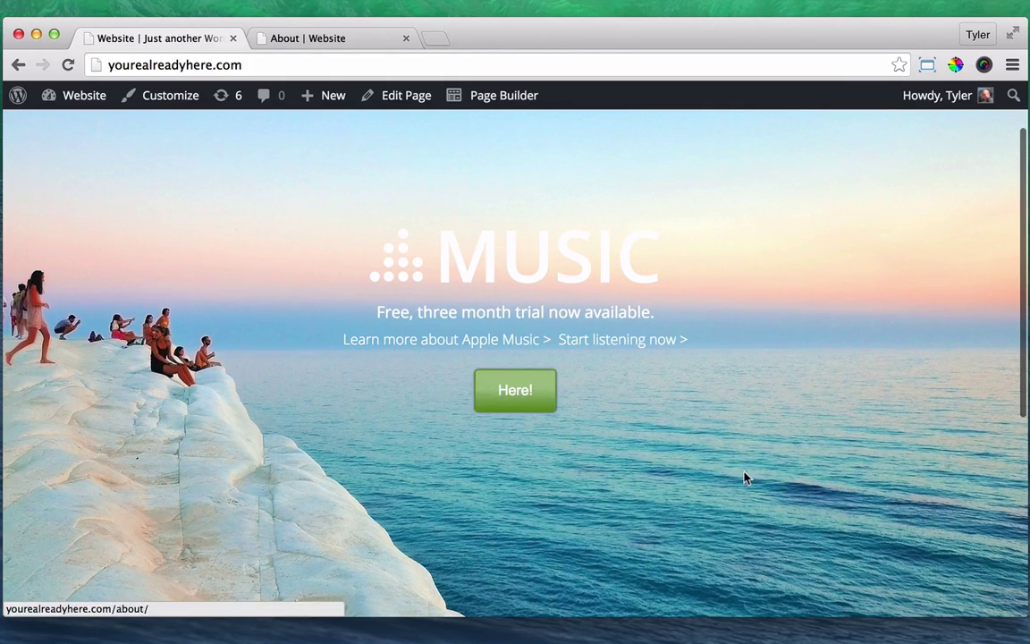
pyautogui.scroll(-5, 745, 479)
pyautogui.scroll(7, 382, 191)
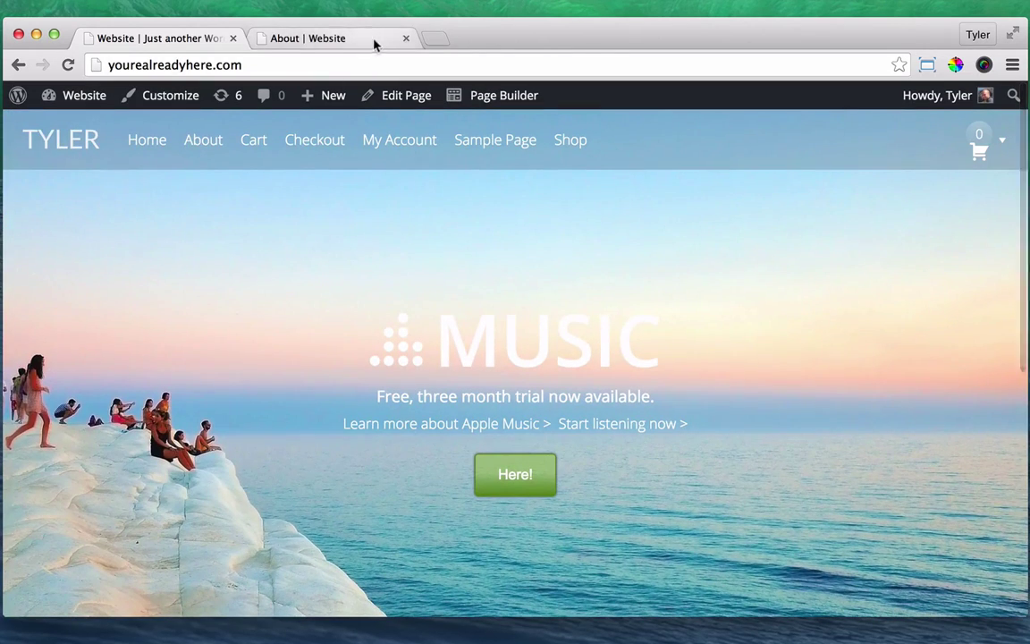
# Close the About tab and load tyler.com from the address bar
pyautogui.click(405, 38)
pyautogui.click(264, 62)
pyautogui.write('ty')
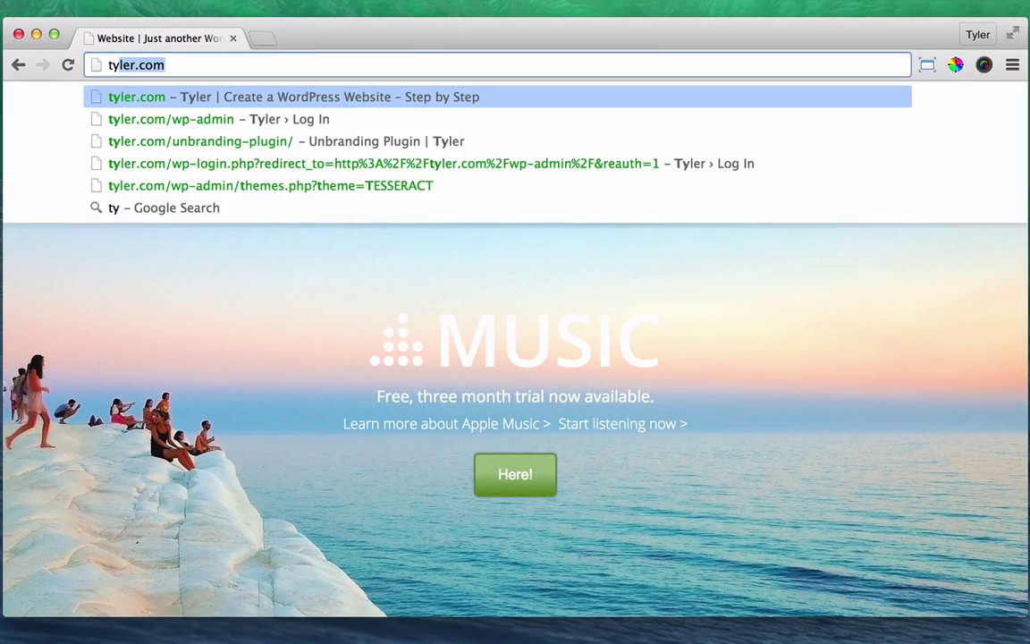
pyautogui.press('Return')
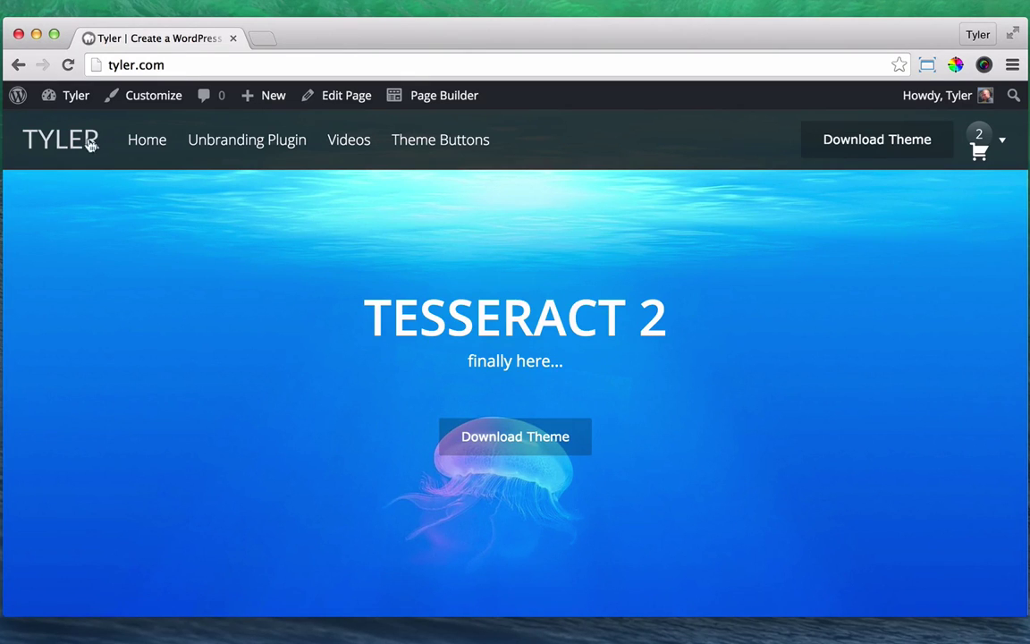
# Open the MaxButtons button list and the live site's Unbranding Plugin page in another tab
pyautogui.moveTo(71, 103)
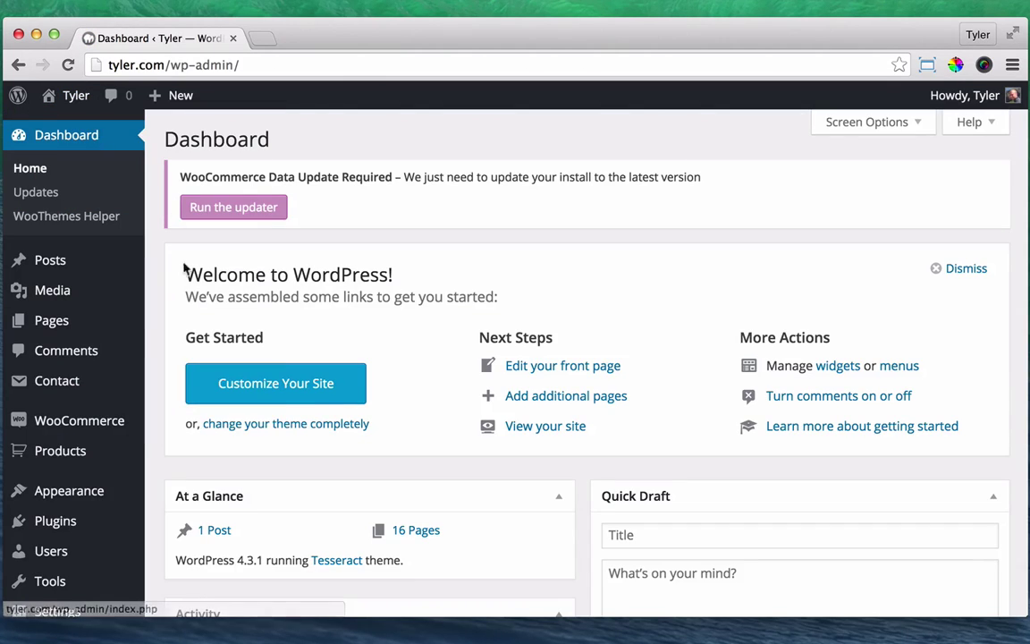
pyautogui.scroll(-2, 54, 380)
pyautogui.scroll(-3, 103, 429)
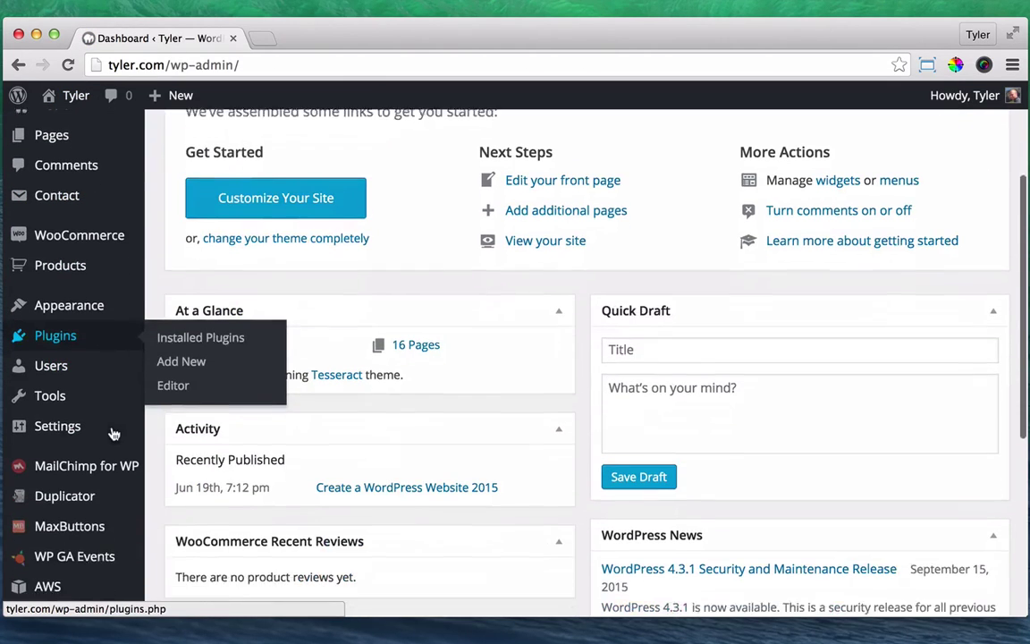
pyautogui.click(77, 526)
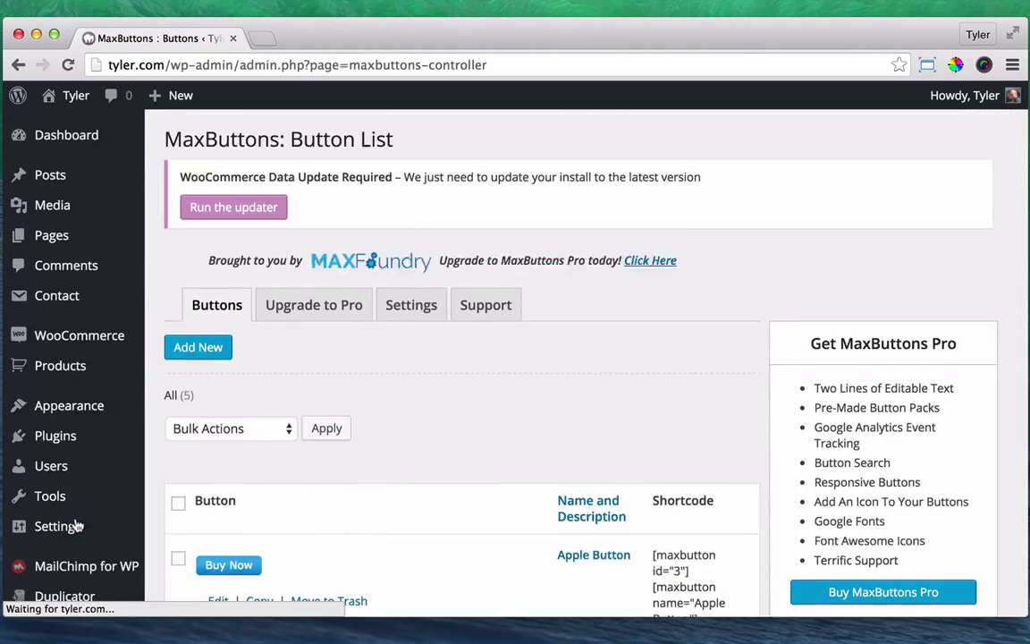
pyautogui.scroll(-5, 518, 357)
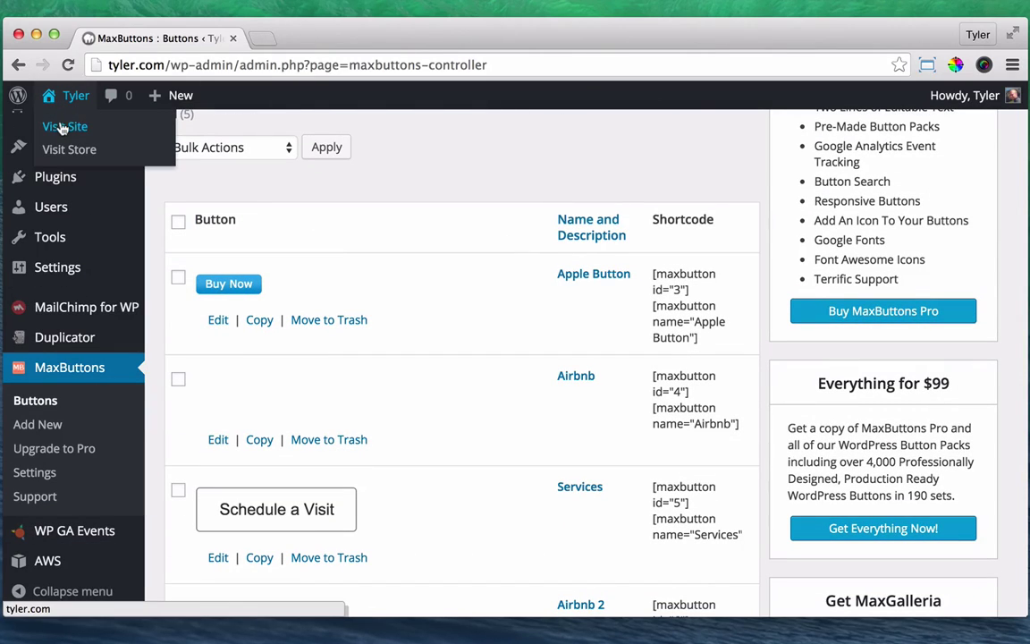
pyautogui.keyDown('super'); pyautogui.click(49, 125); pyautogui.keyUp('super')
pyautogui.click(345, 40)
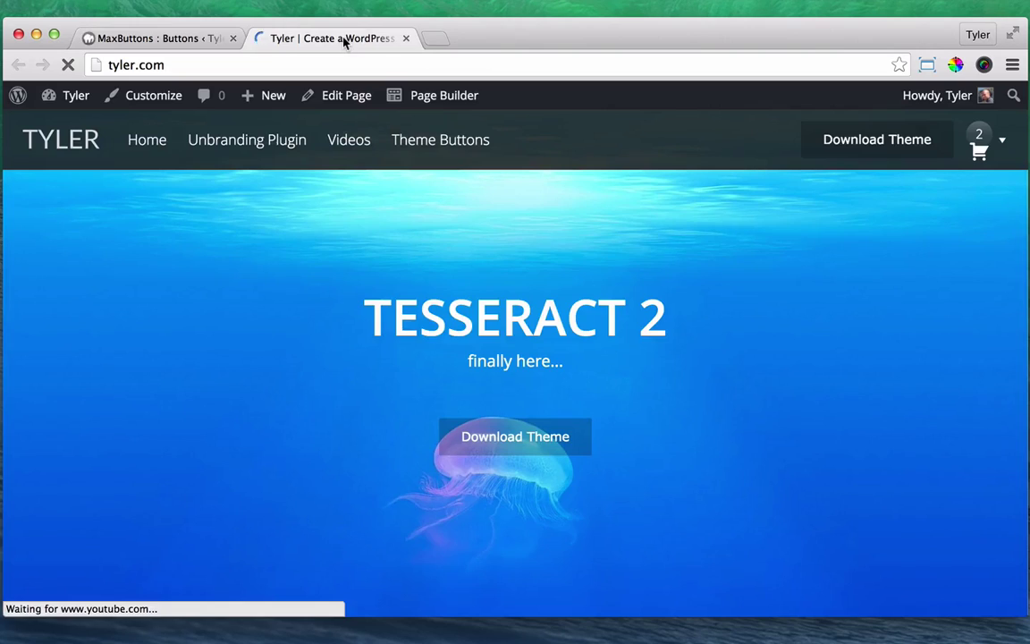
pyautogui.click(278, 141)
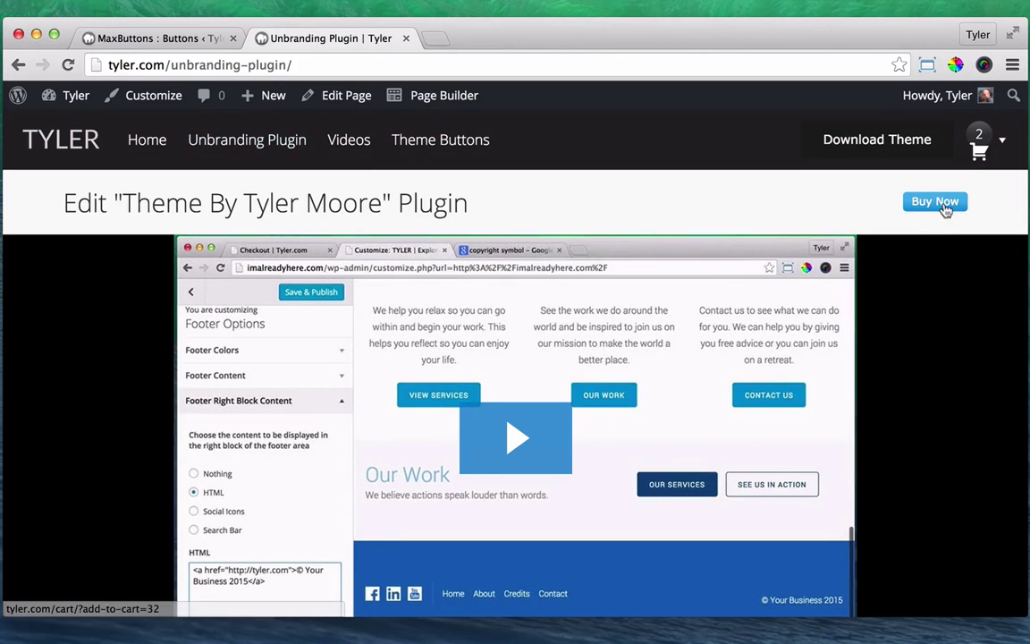
# Copy the Services button shortcode [maxbutton id="5"] from the button list
pyautogui.click(168, 38)
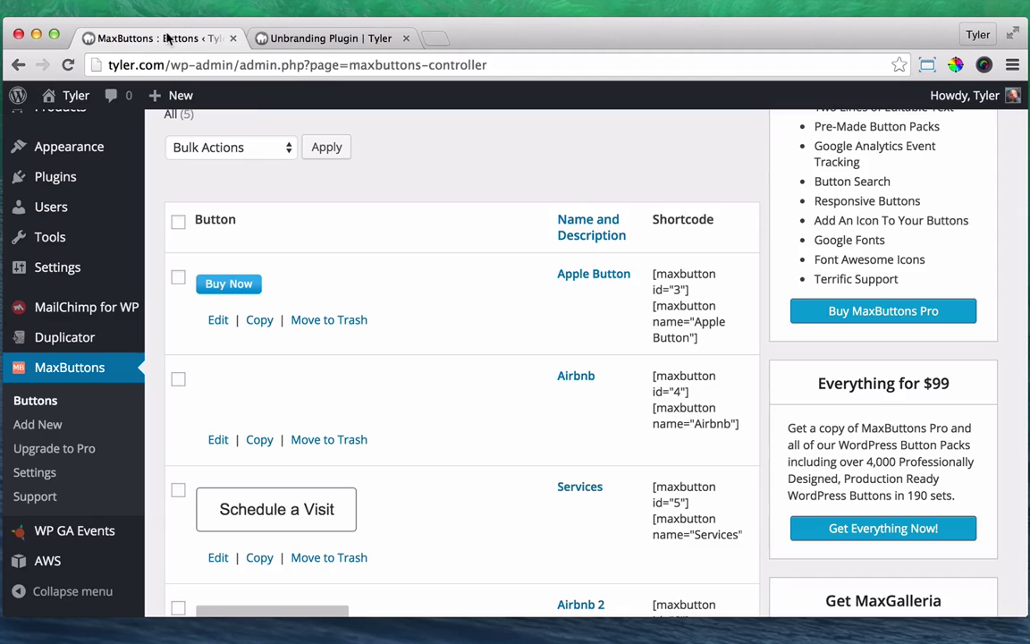
pyautogui.scroll(-2, 467, 307)
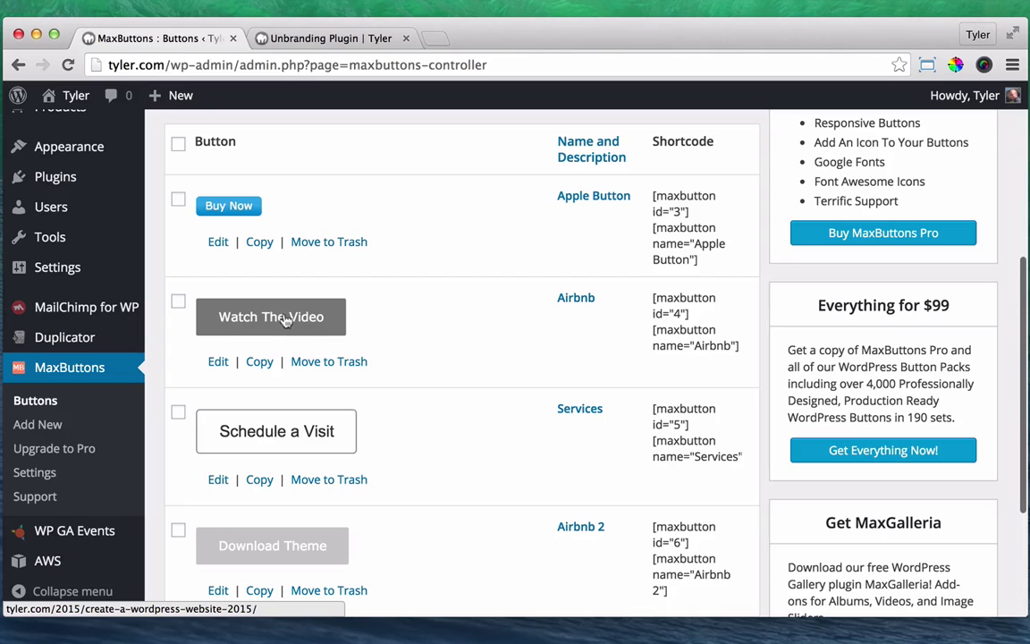
pyautogui.scroll(-4, 361, 335)
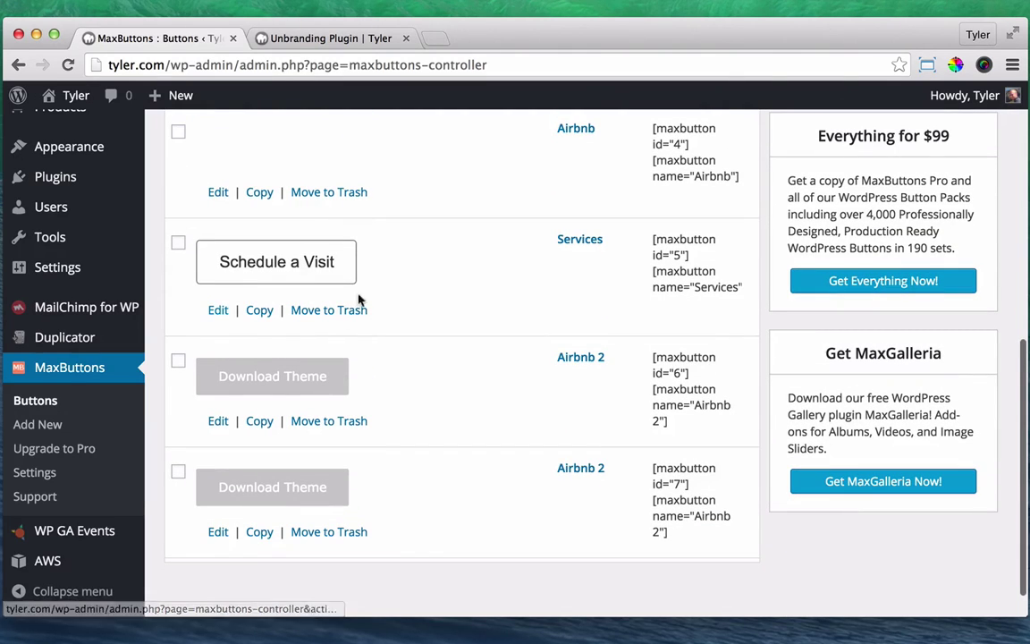
pyautogui.moveTo(653, 240); pyautogui.dragTo(712, 255)
pyautogui.rightClick(675, 241)
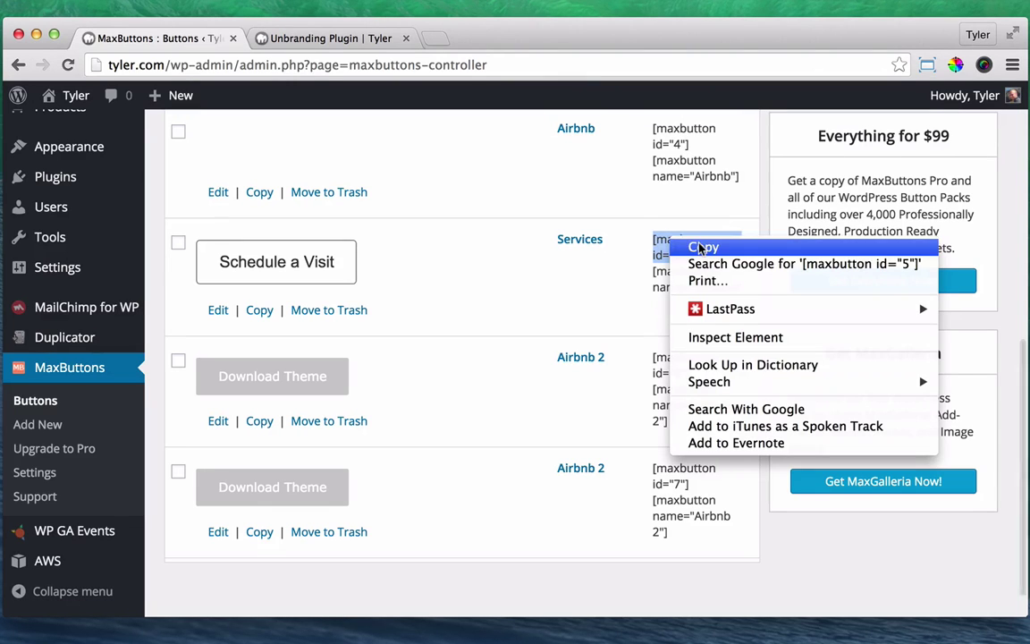
pyautogui.click(693, 246)
# Return to the live site's TESSERACT 2 homepage
pyautogui.scroll(10, 183, 125)
pyautogui.moveTo(70, 97)
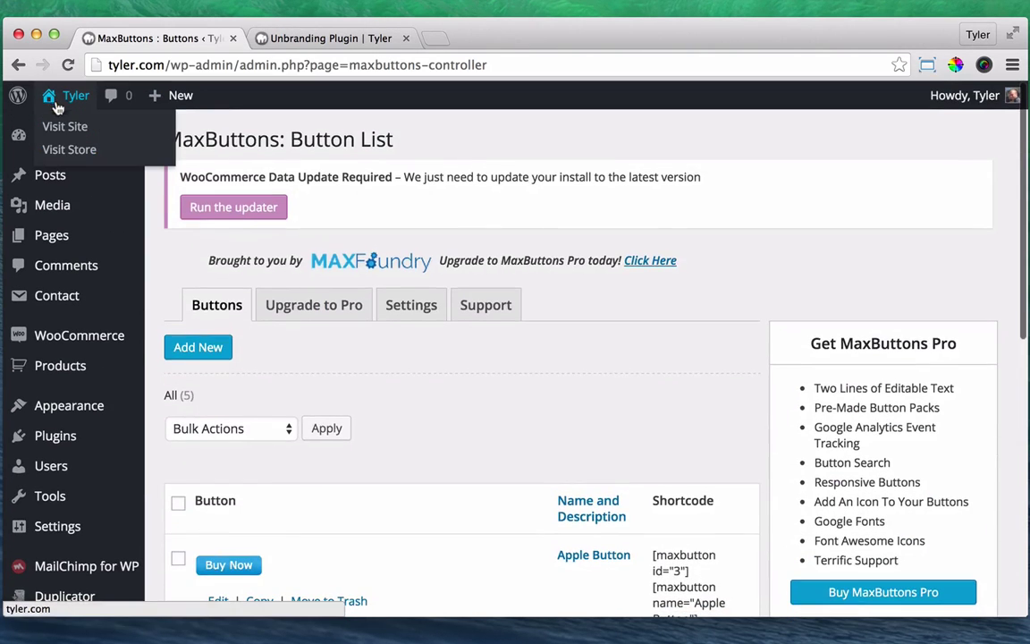
pyautogui.click(76, 130)
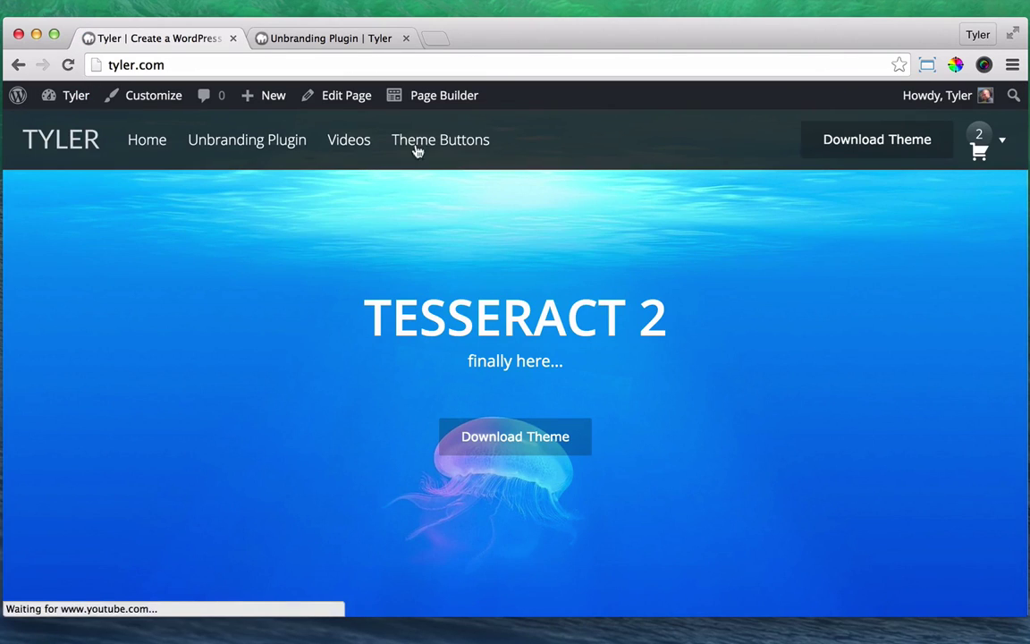
# Open the Theme Buttons page in Page Builder and edit its button-examples text module
pyautogui.click(430, 145)
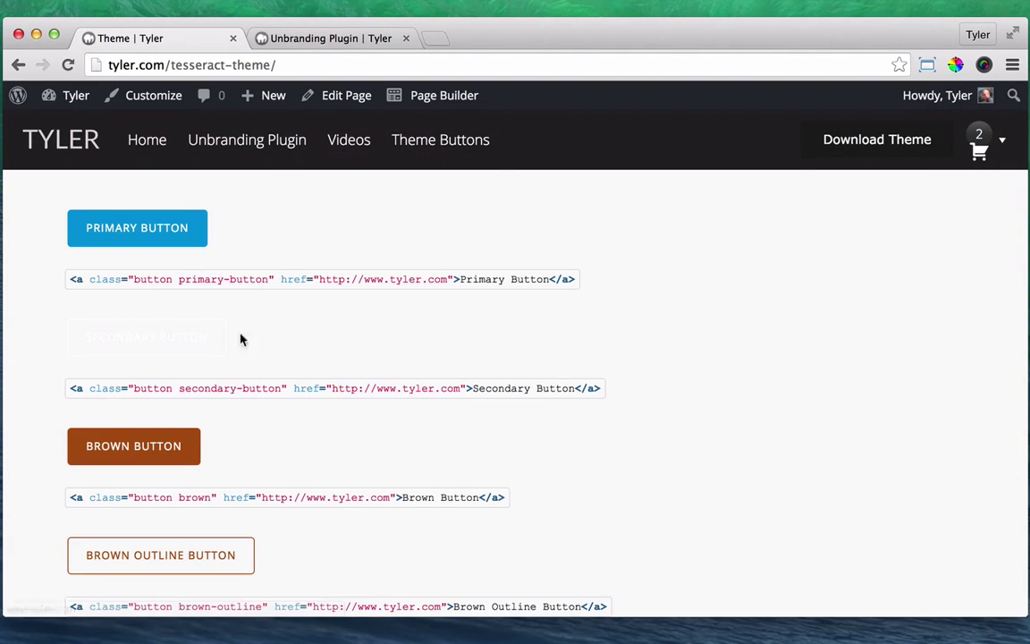
pyautogui.click(433, 100)
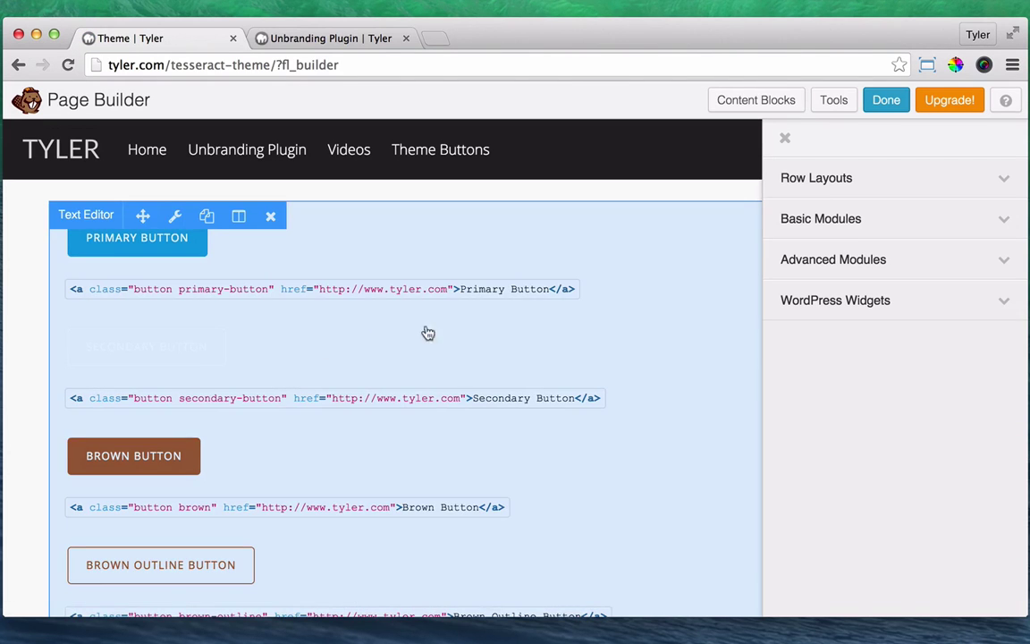
pyautogui.scroll(-5, 496, 345)
pyautogui.scroll(5, 497, 345)
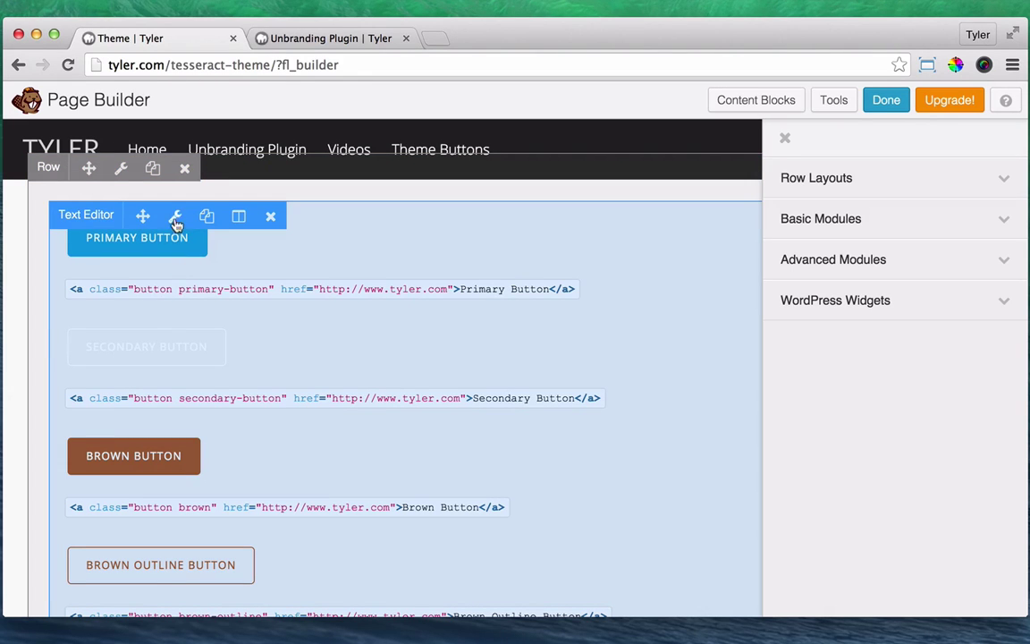
pyautogui.click(175, 218)
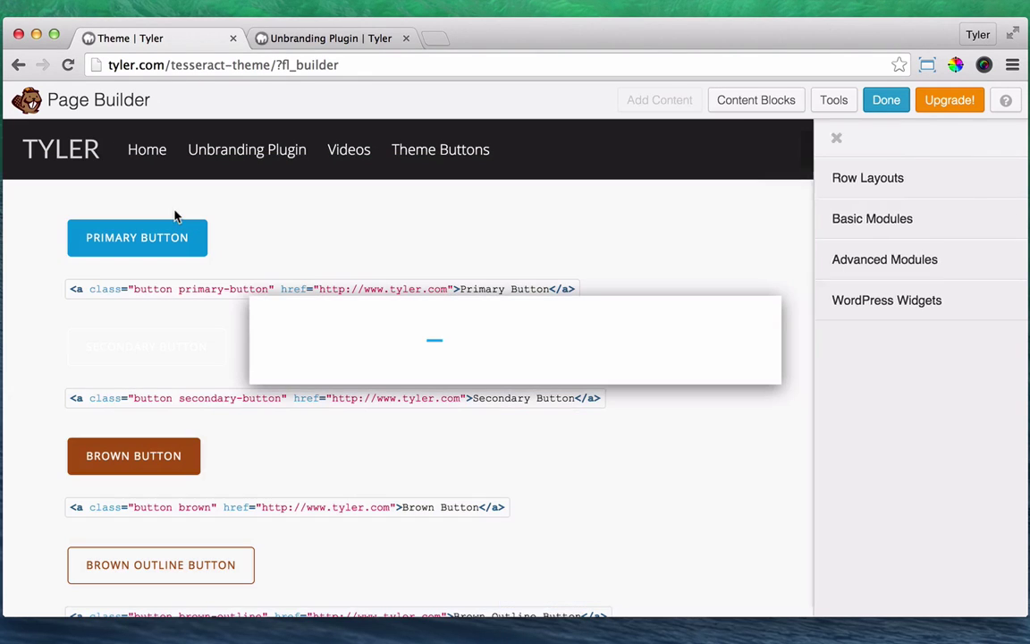
# Paste the Services shortcode on a new line at the end of the module's HTML and save
pyautogui.scroll(-15, 571, 359)
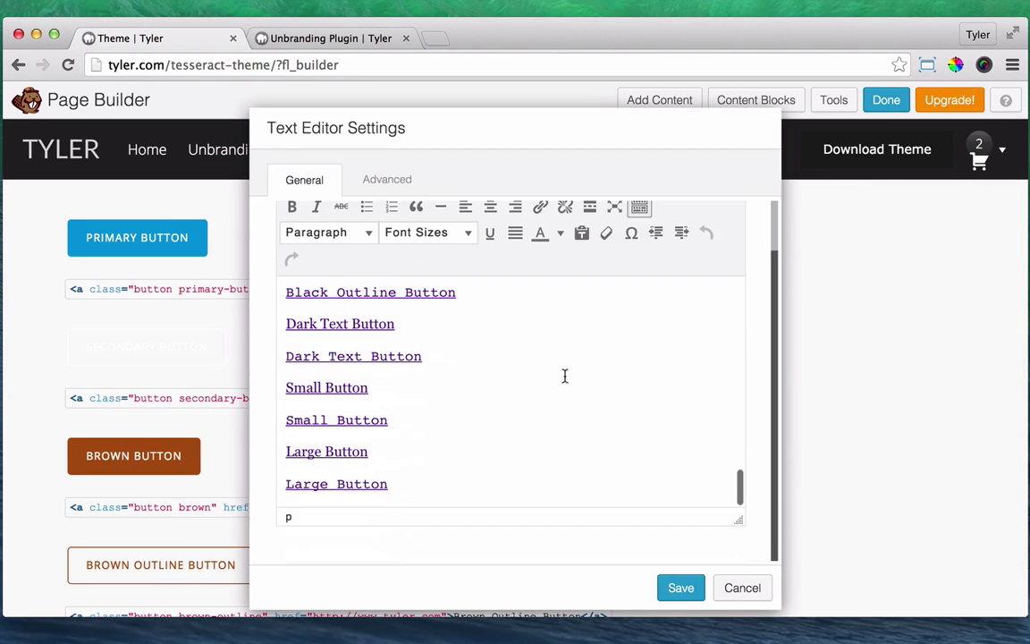
pyautogui.click(457, 487)
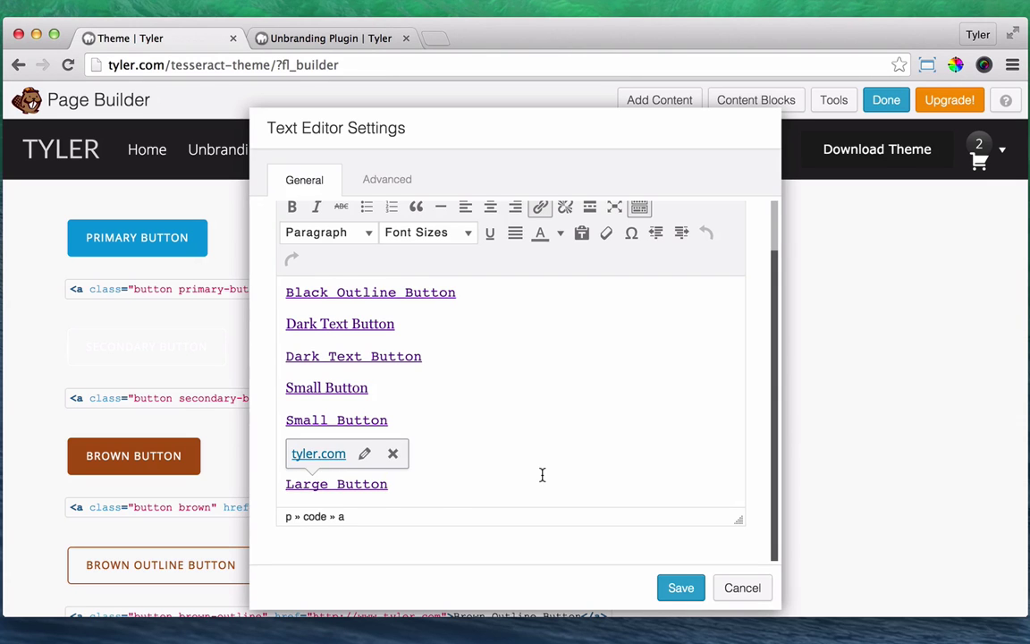
pyautogui.scroll(15, 542, 474)
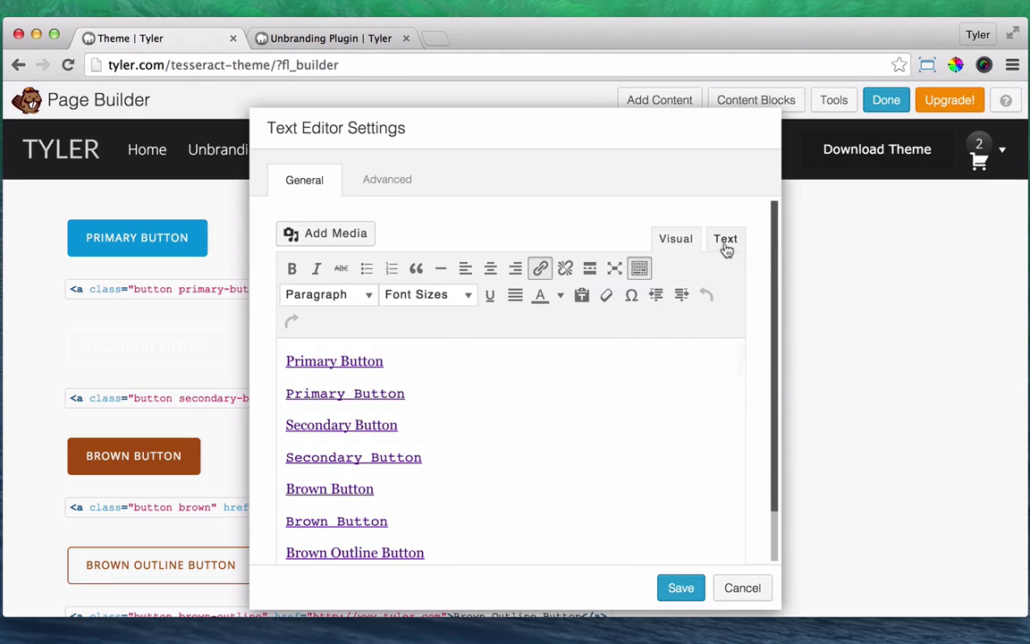
pyautogui.click(726, 238)
pyautogui.scroll(-15, 617, 358)
pyautogui.click(569, 508)
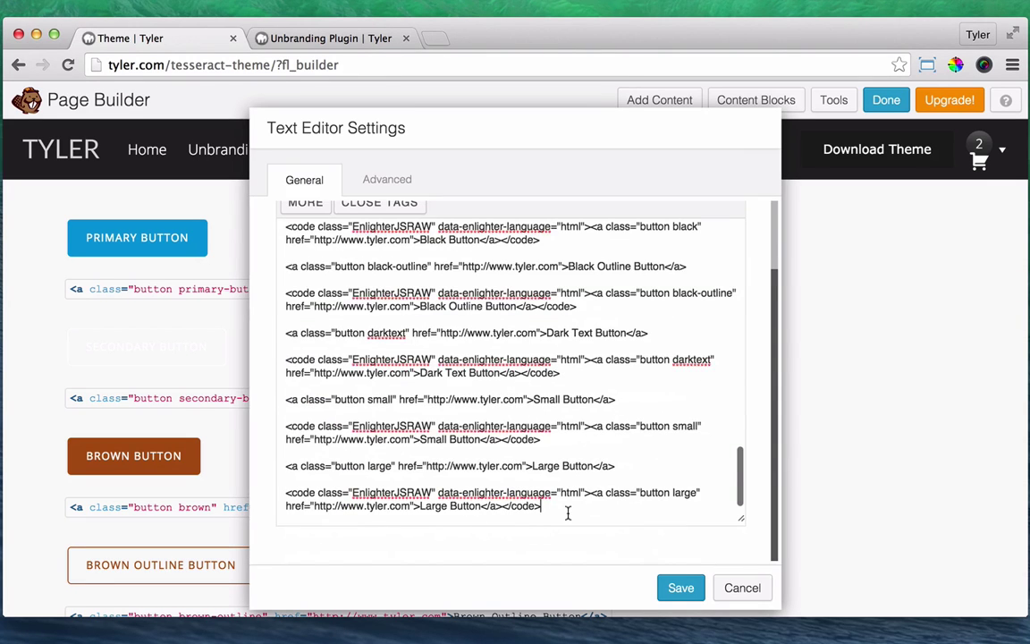
pyautogui.press('Return')
pyautogui.press('Return')
pyautogui.hotkey('ctrl', 'v')
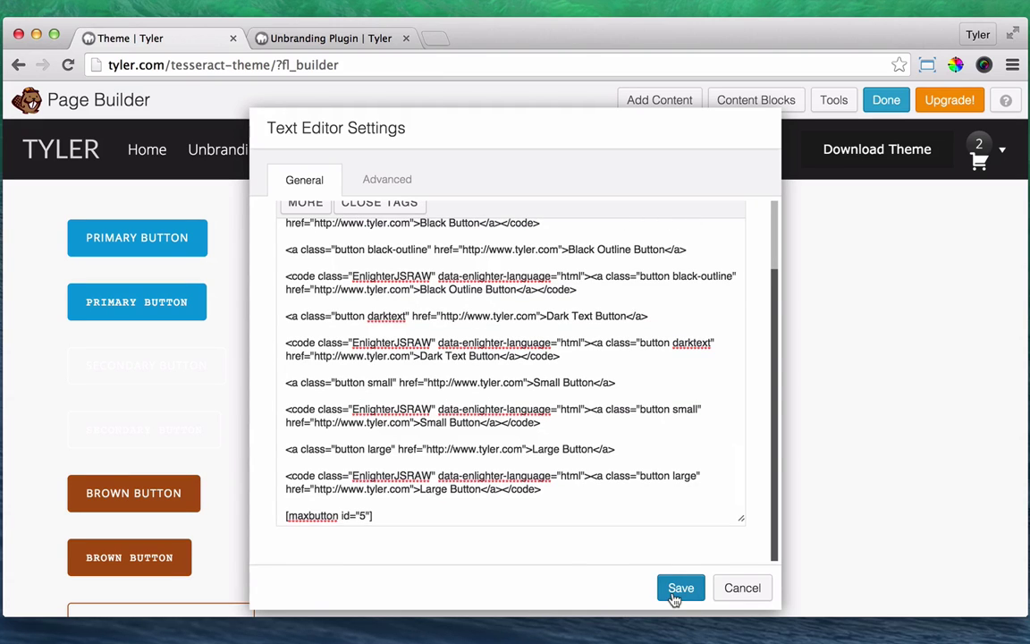
pyautogui.click(679, 587)
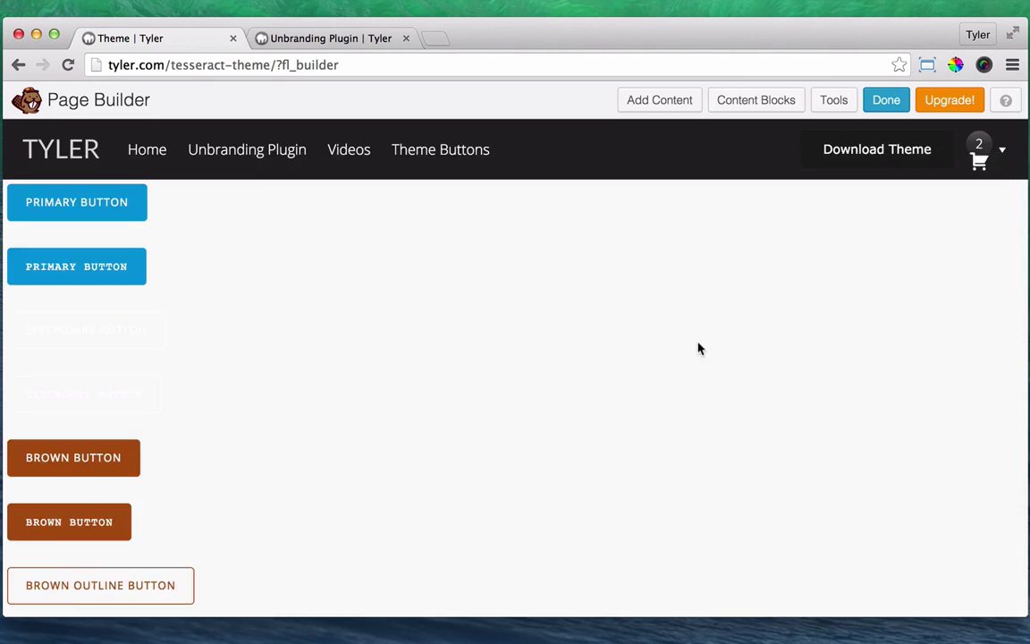
# Finish editing and publish the Theme Buttons page changes
pyautogui.scroll(-10, 700, 349)
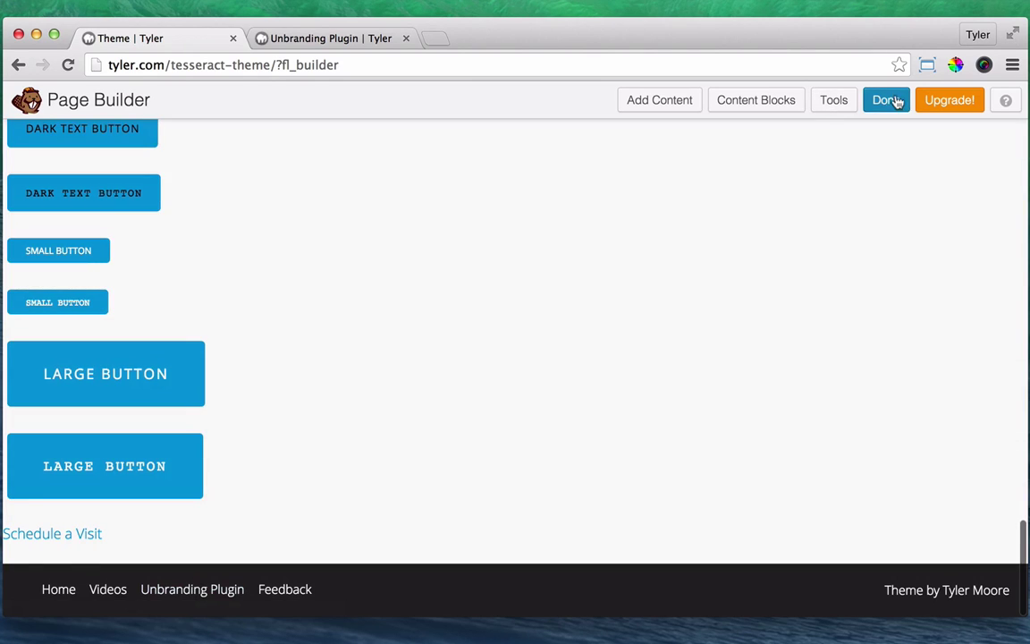
pyautogui.click(890, 101)
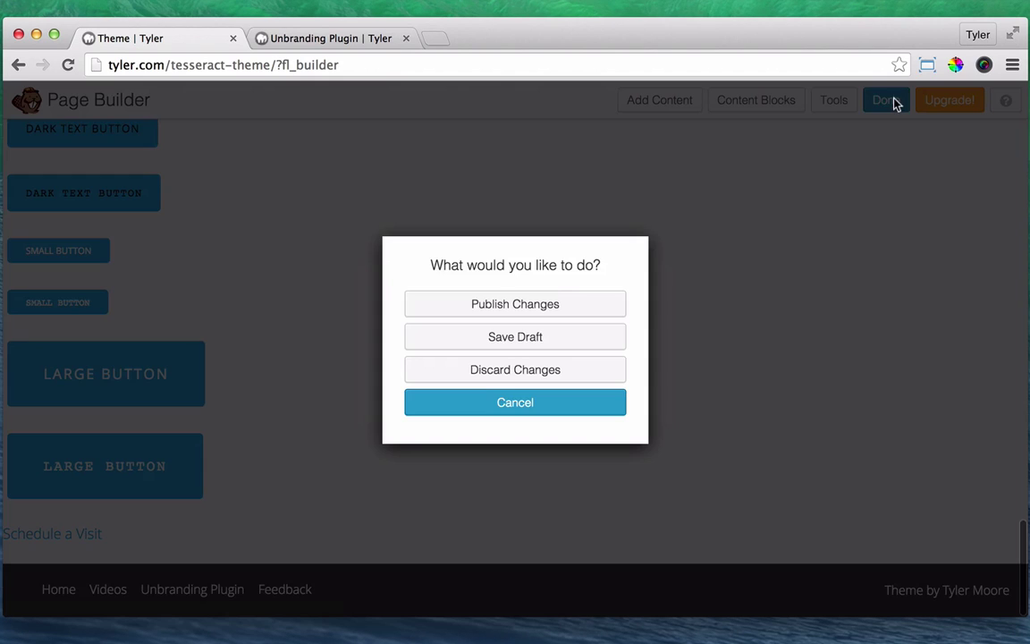
pyautogui.click(528, 302)
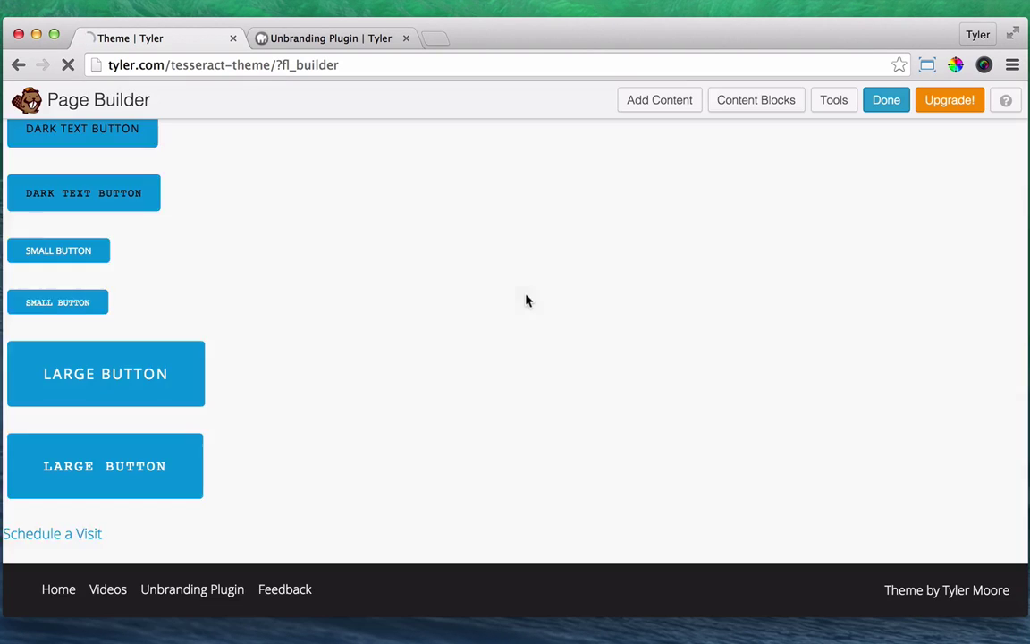
pyautogui.scroll(-20, 547, 264)
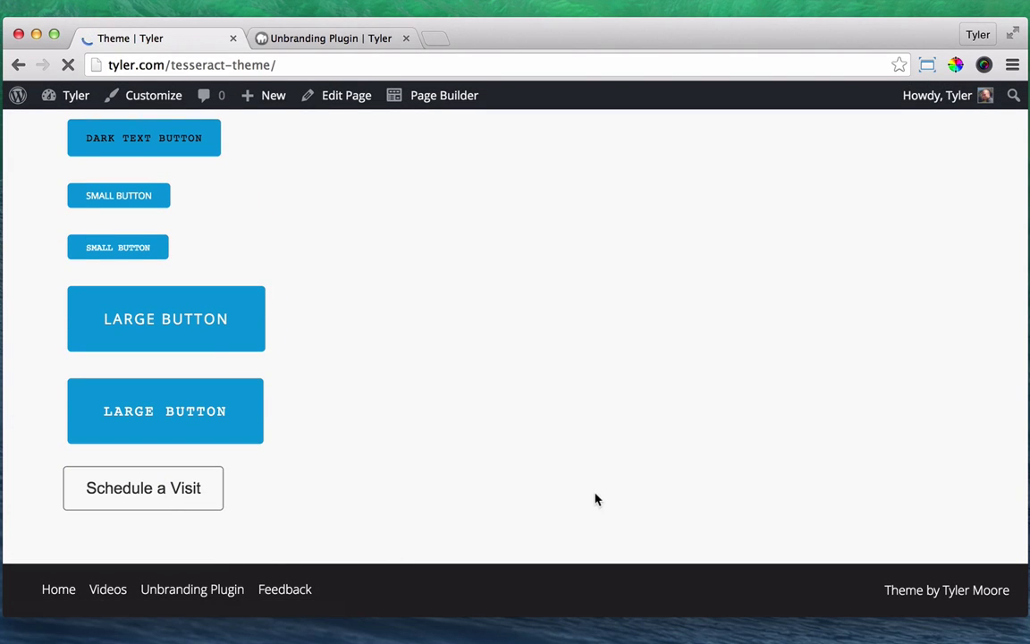
pyautogui.scroll(20, 526, 415)
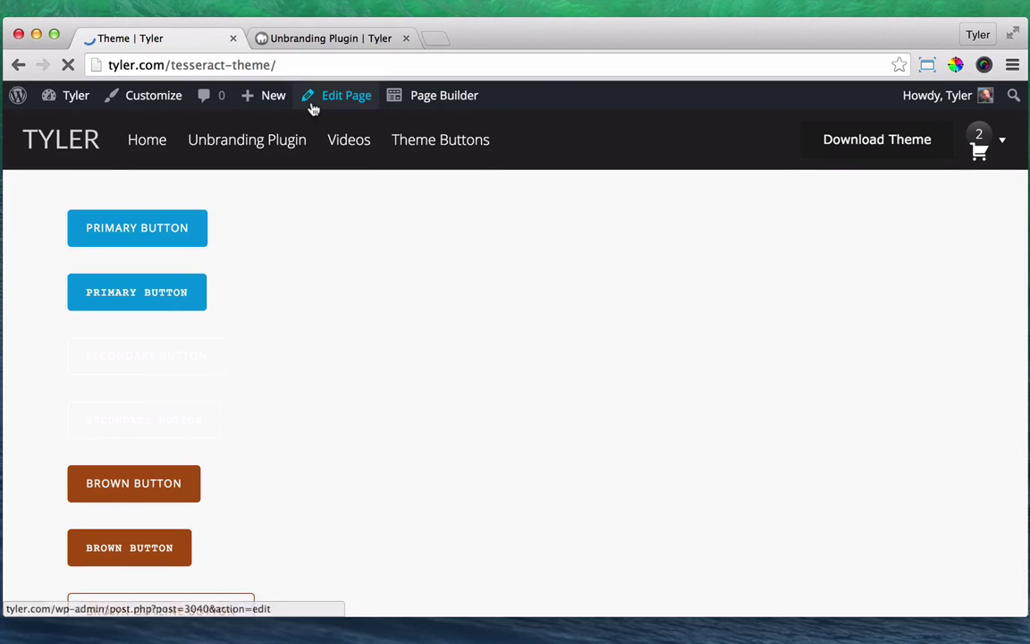
# Reload the Theme Buttons page and scroll through its button classes
pyautogui.click(356, 62)
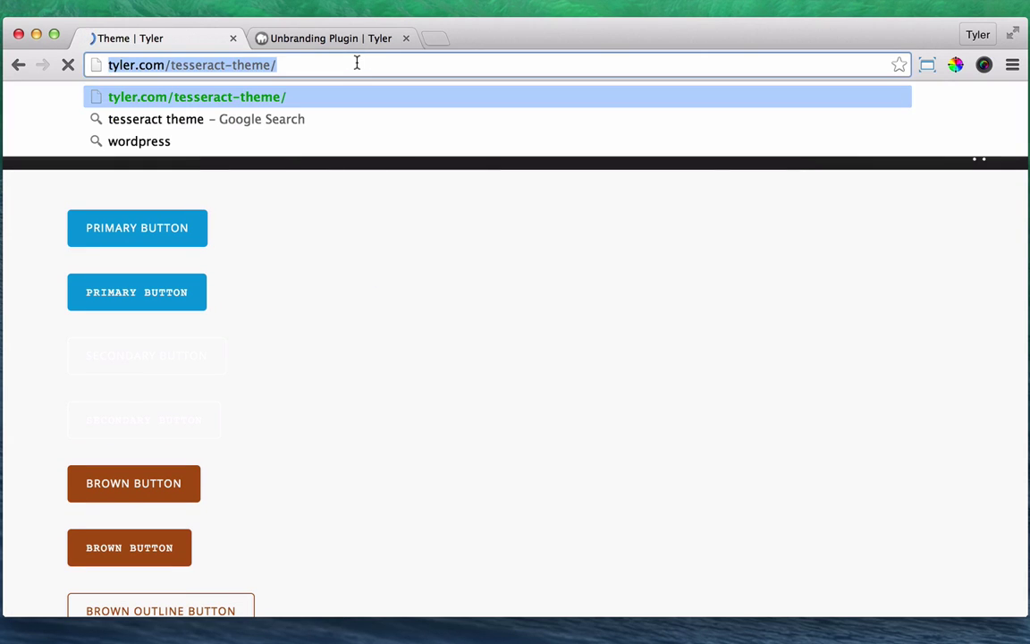
pyautogui.press('Return')
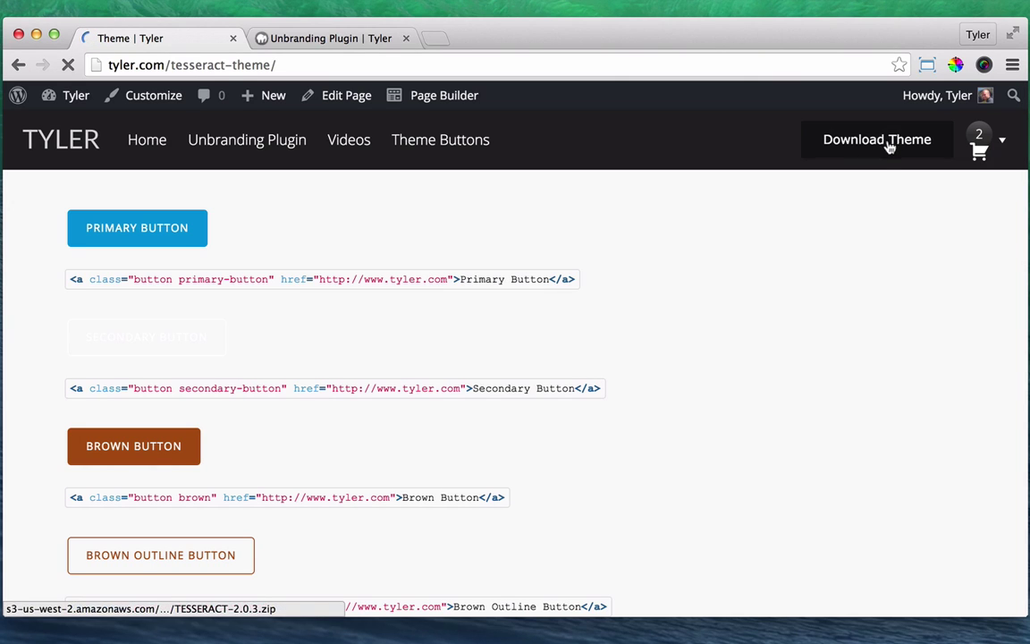
pyautogui.scroll(-1, 497, 308)
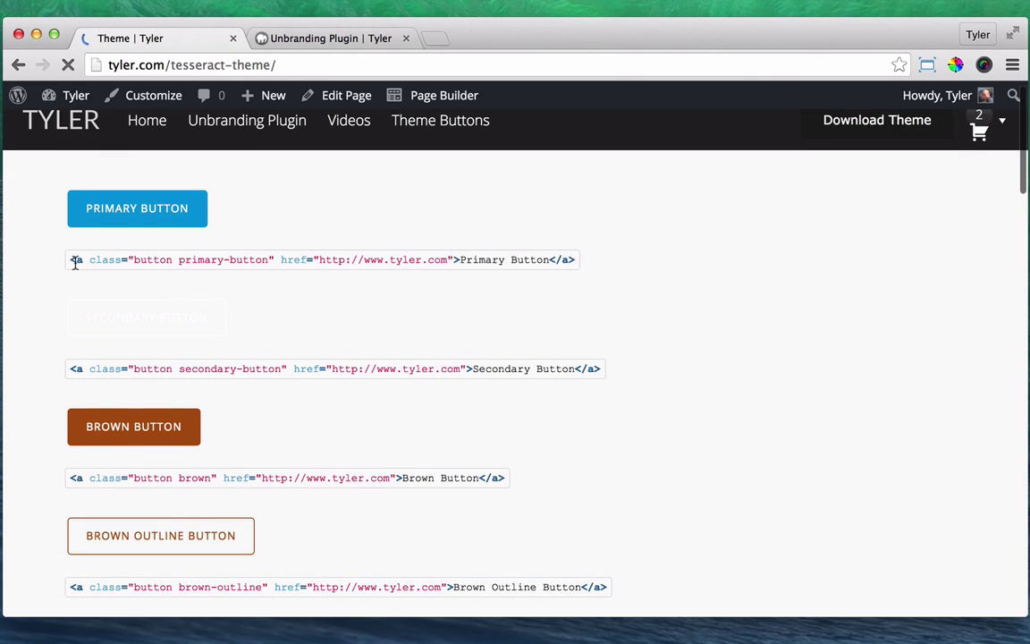
pyautogui.scroll(-15, 414, 260)
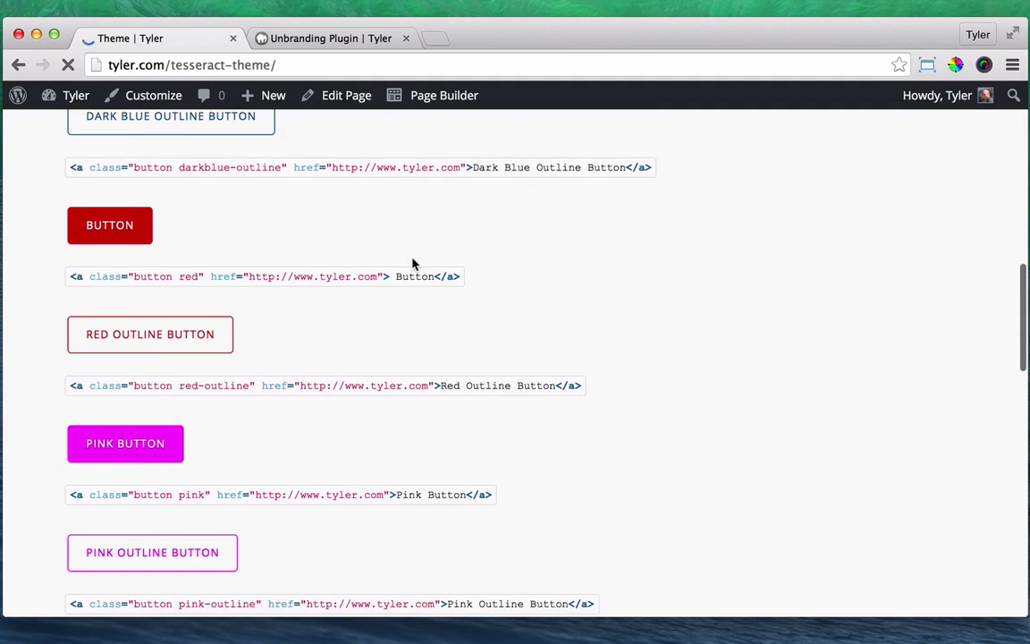
pyautogui.scroll(-10, 414, 262)
pyautogui.scroll(4, 414, 262)
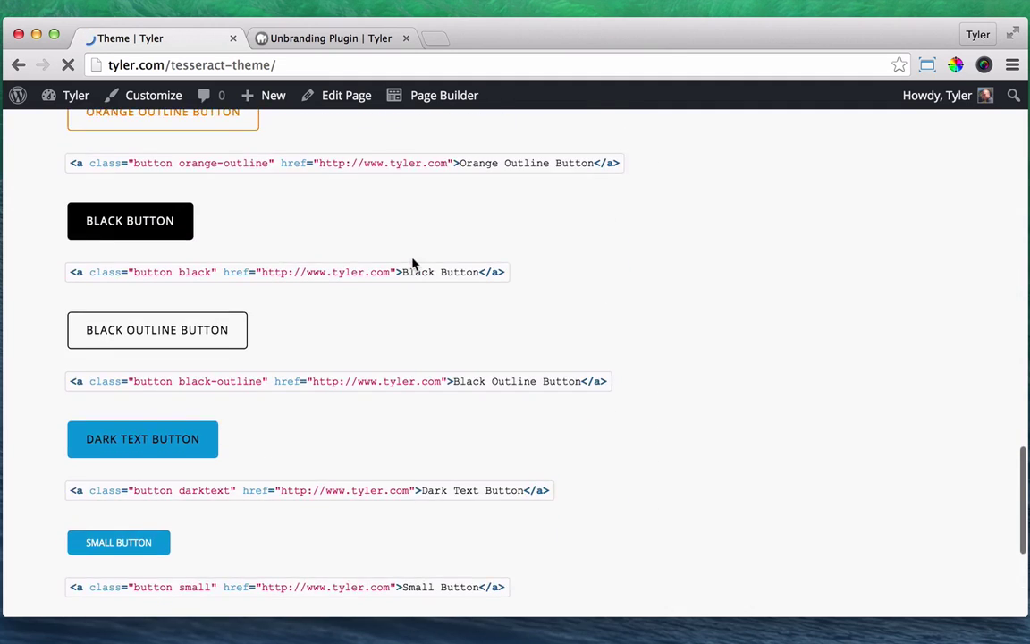
pyautogui.scroll(-5, 414, 262)
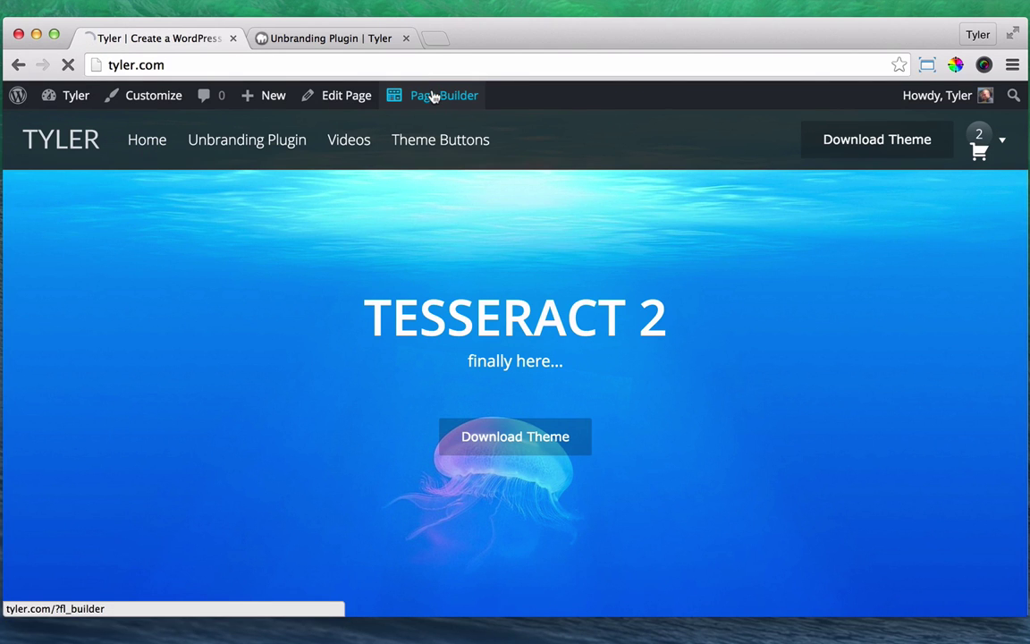
# In Page Builder, paste the Primary Button anchor into the hero text module, then cancel the edit
pyautogui.click(433, 97)
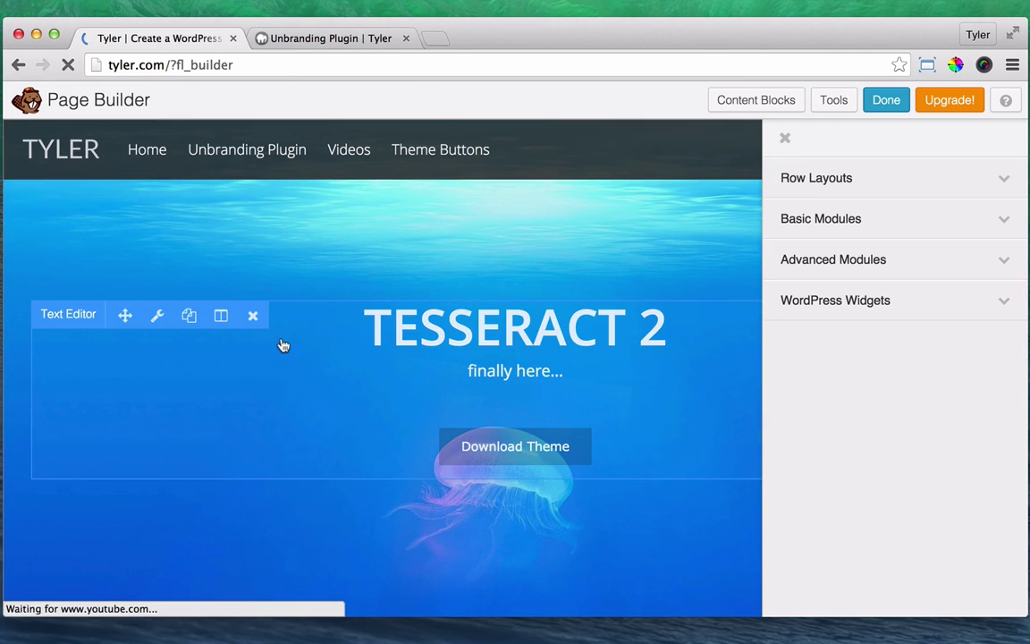
pyautogui.click(157, 315)
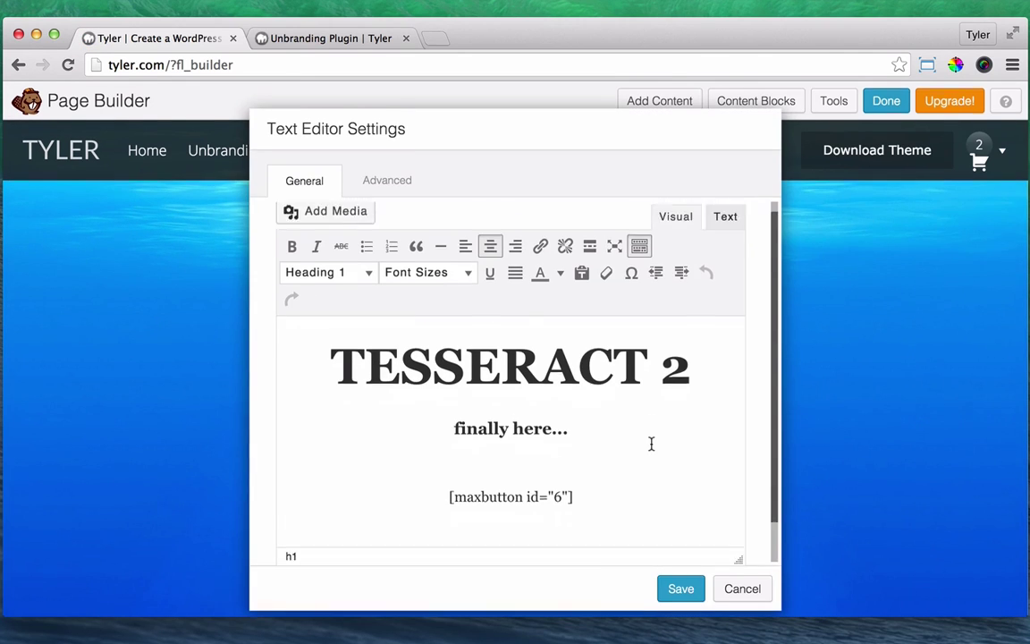
pyautogui.scroll(-1, 611, 466)
pyautogui.click(612, 467)
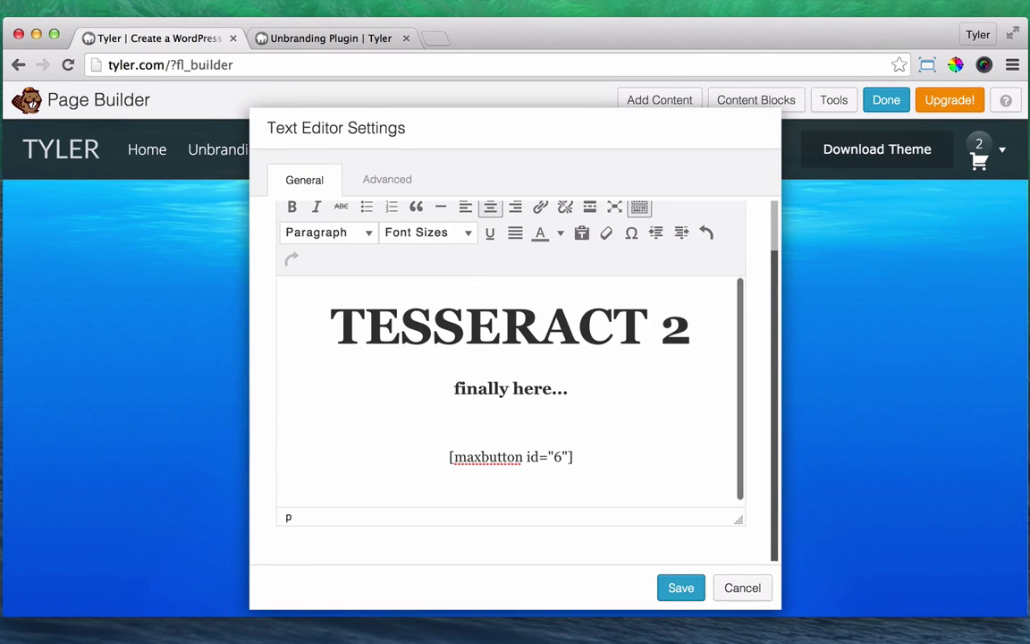
pyautogui.scroll(2, 720, 415)
pyautogui.click(726, 240)
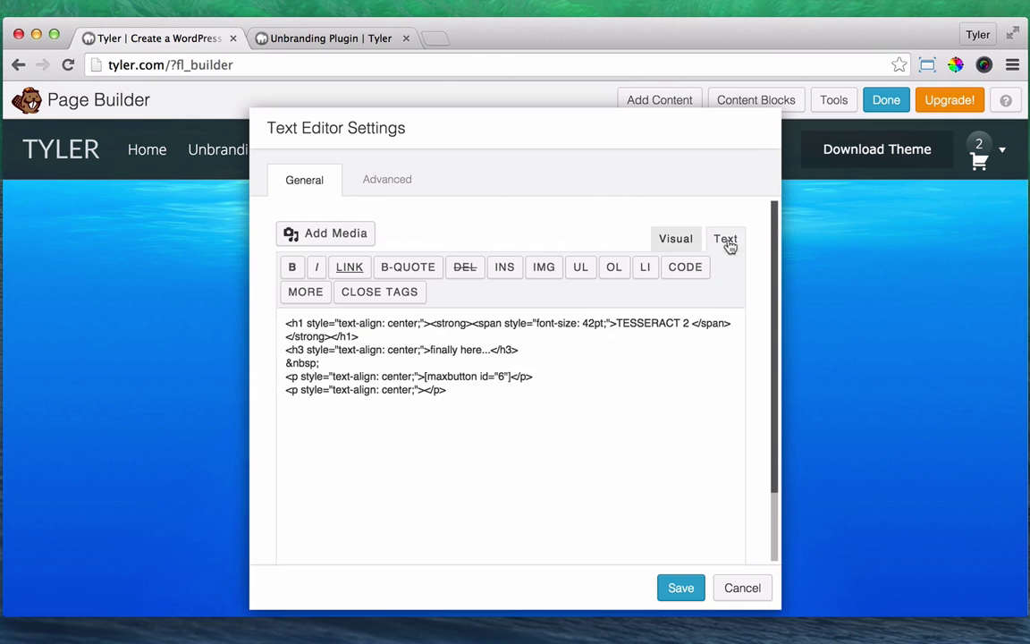
pyautogui.write('<a class="button primary-button" href="http://www.tyler.com">Primary Button</a>')
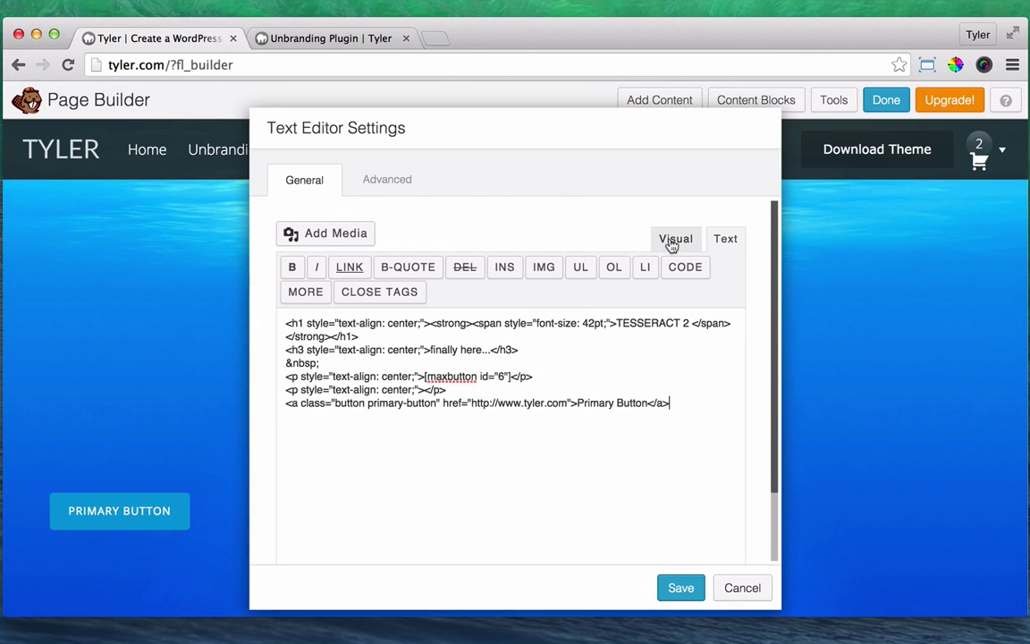
pyautogui.click(742, 589)
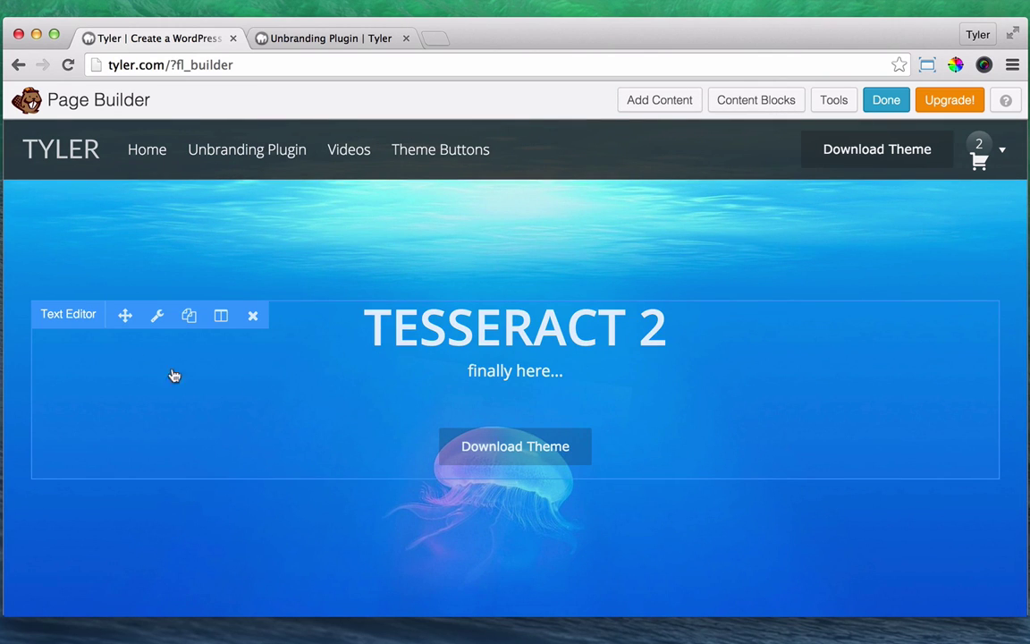
# Duplicate the [maxbutton id="6"] shortcode in the hero text module's Text tab and save
pyautogui.click(159, 318)
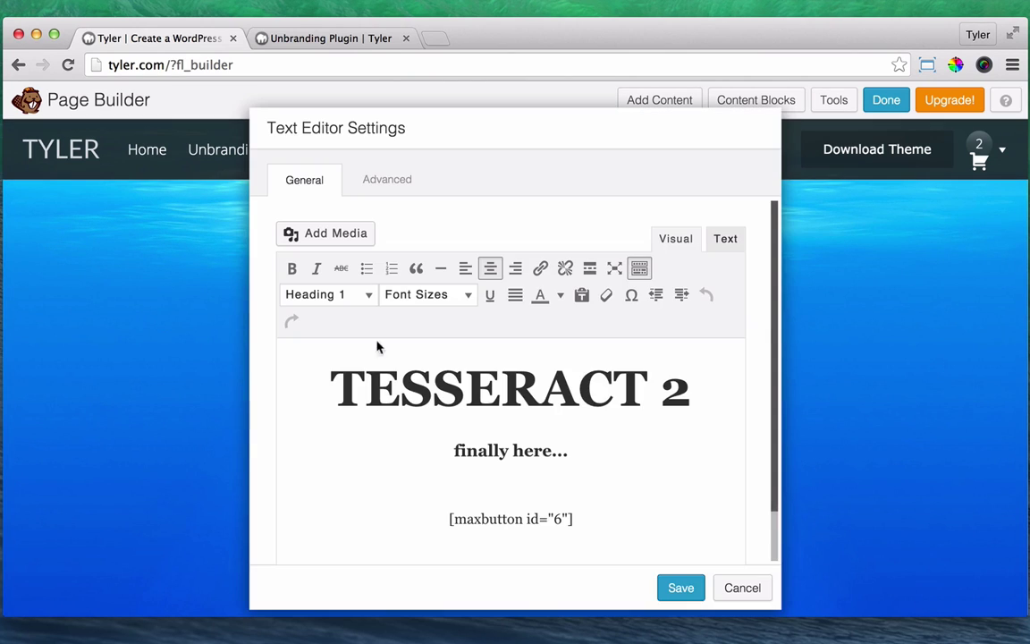
pyautogui.click(726, 240)
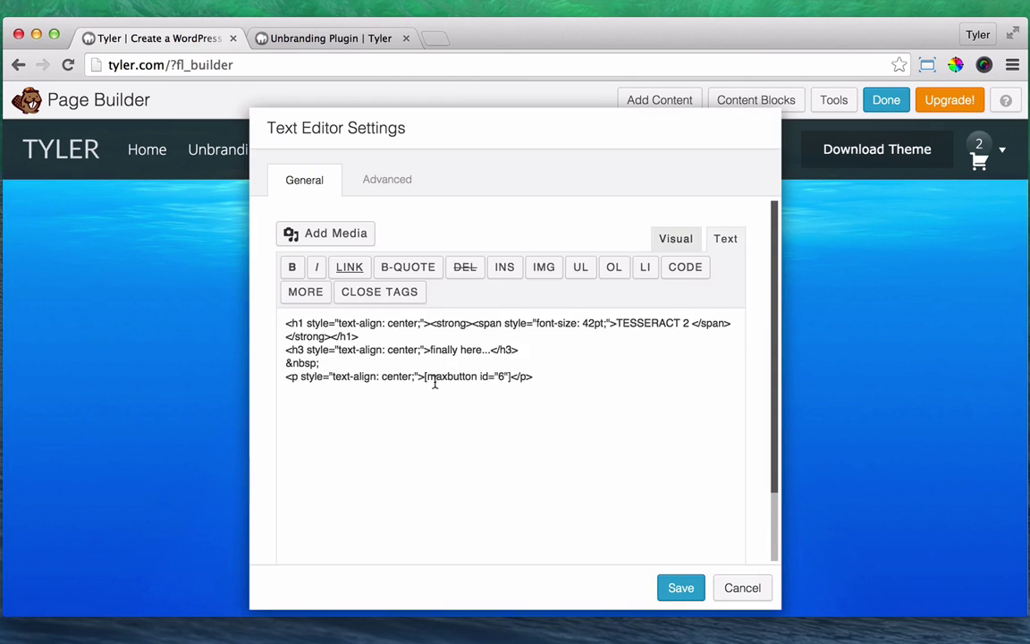
pyautogui.moveTo(511, 380); pyautogui.dragTo(442, 383)
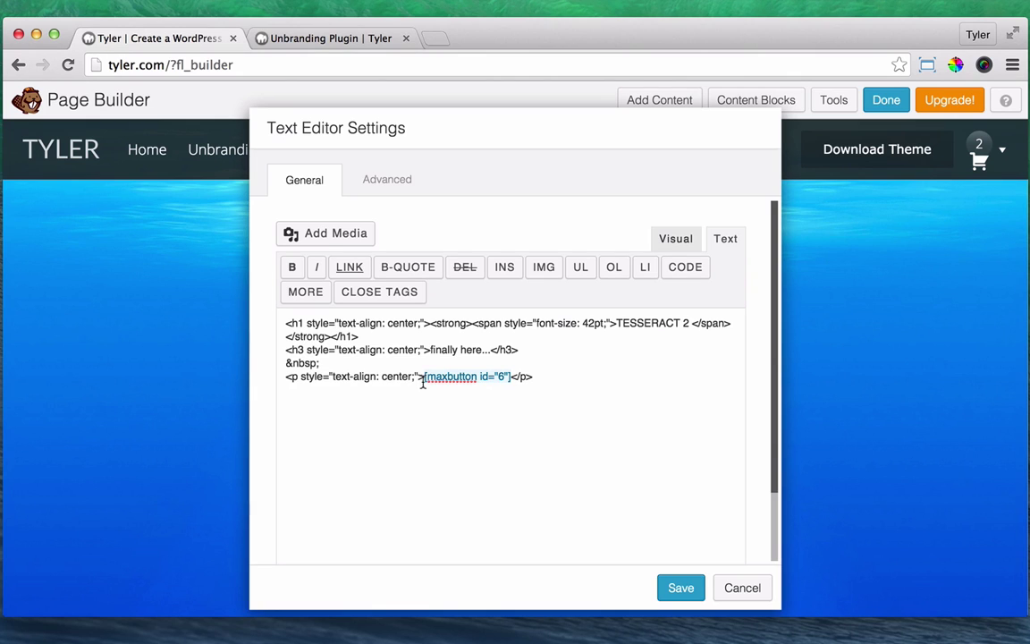
pyautogui.click(420, 377)
pyautogui.moveTo(418, 377); pyautogui.dragTo(449, 374)
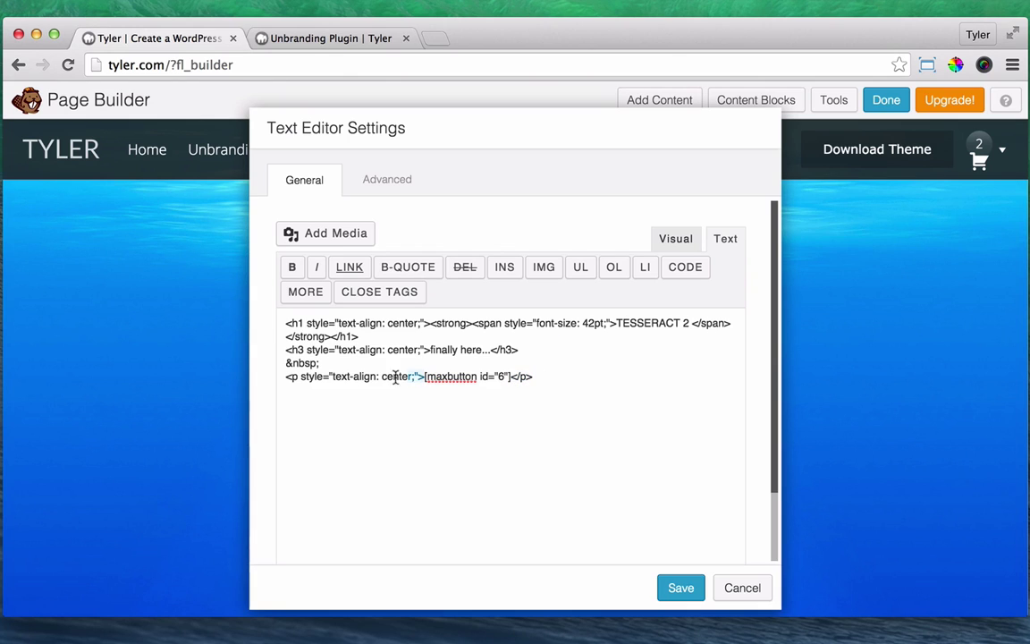
pyautogui.moveTo(395, 377); pyautogui.dragTo(250, 376)
pyautogui.click(448, 396)
pyautogui.moveTo(424, 376); pyautogui.dragTo(508, 377)
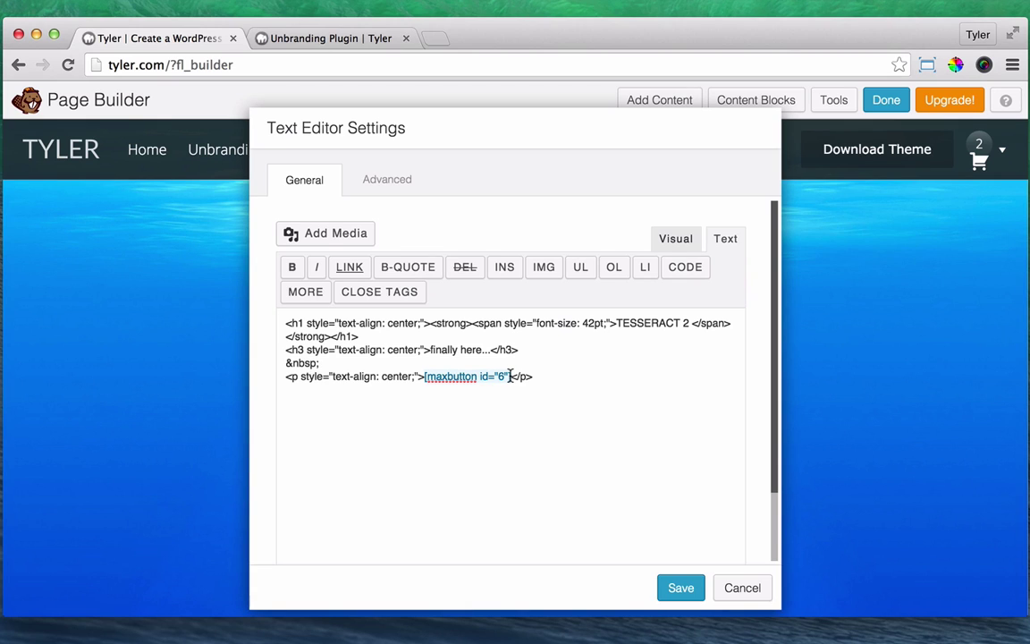
pyautogui.click(510, 377)
pyautogui.write('[maxbutton id="6"]')
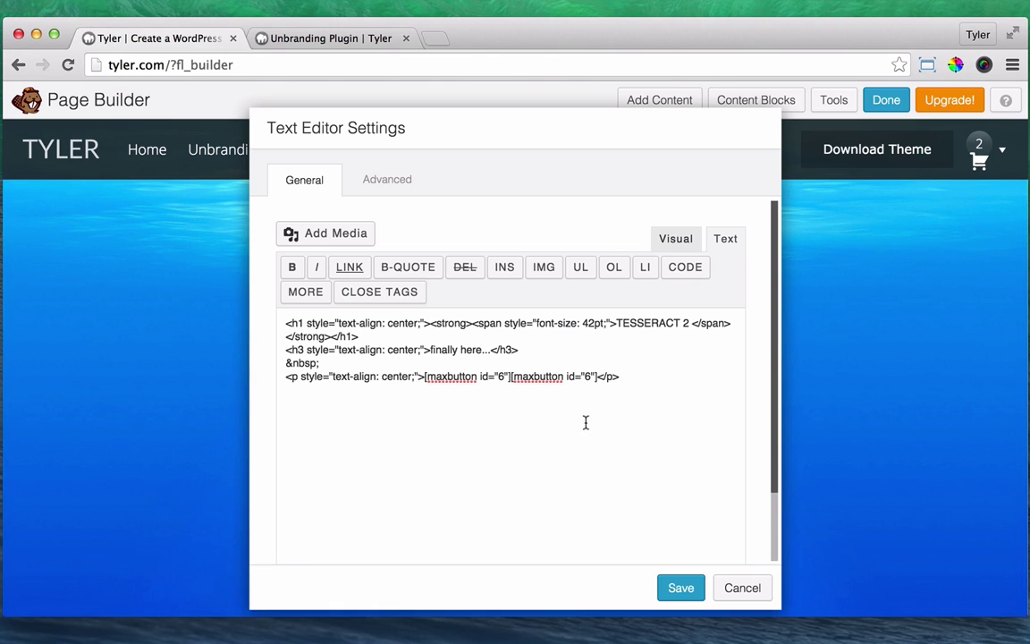
pyautogui.click(513, 377)
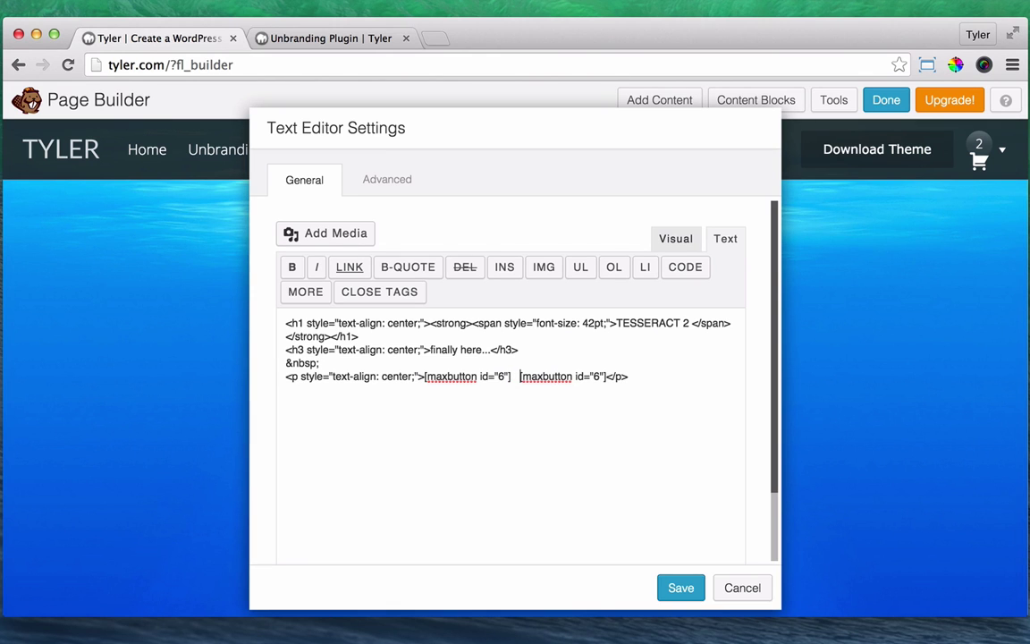
pyautogui.click(680, 587)
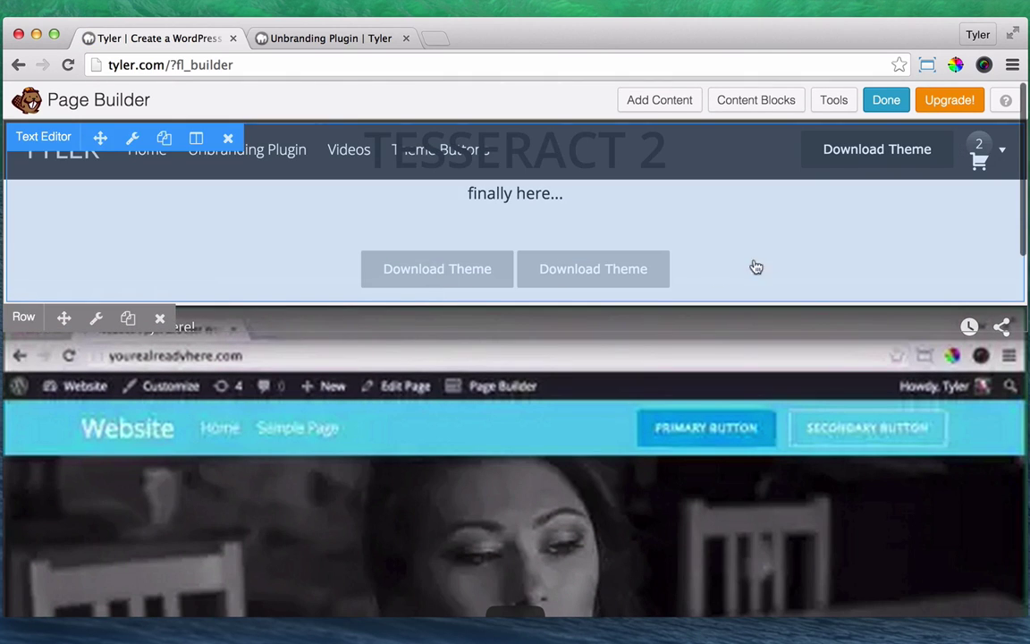
# Publish the homepage changes, review the Theme Buttons page, and go back to the homepage
pyautogui.click(889, 100)
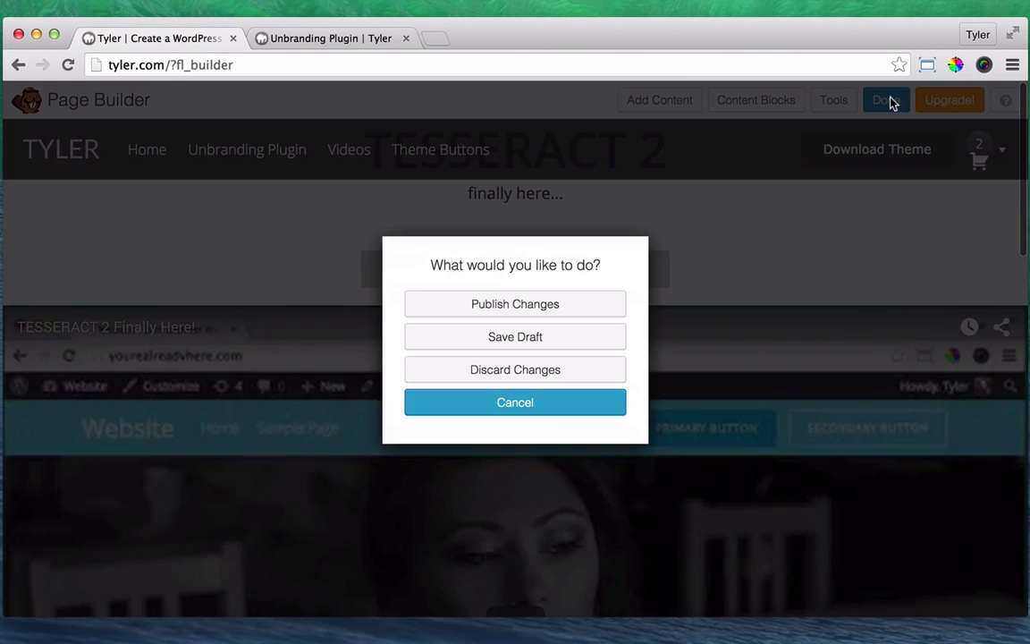
pyautogui.click(539, 305)
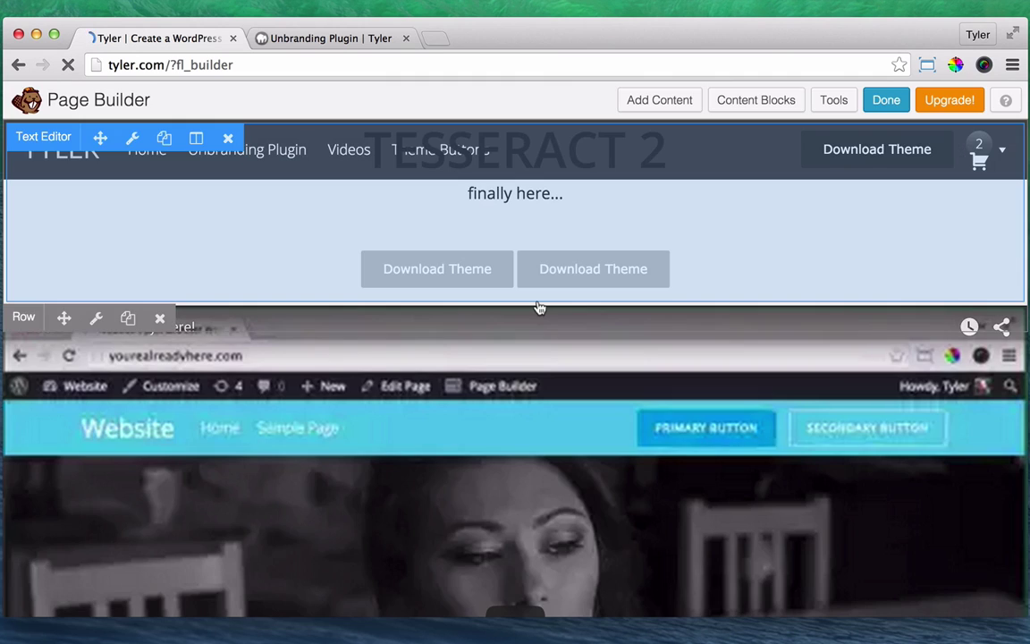
pyautogui.scroll(-3, 541, 309)
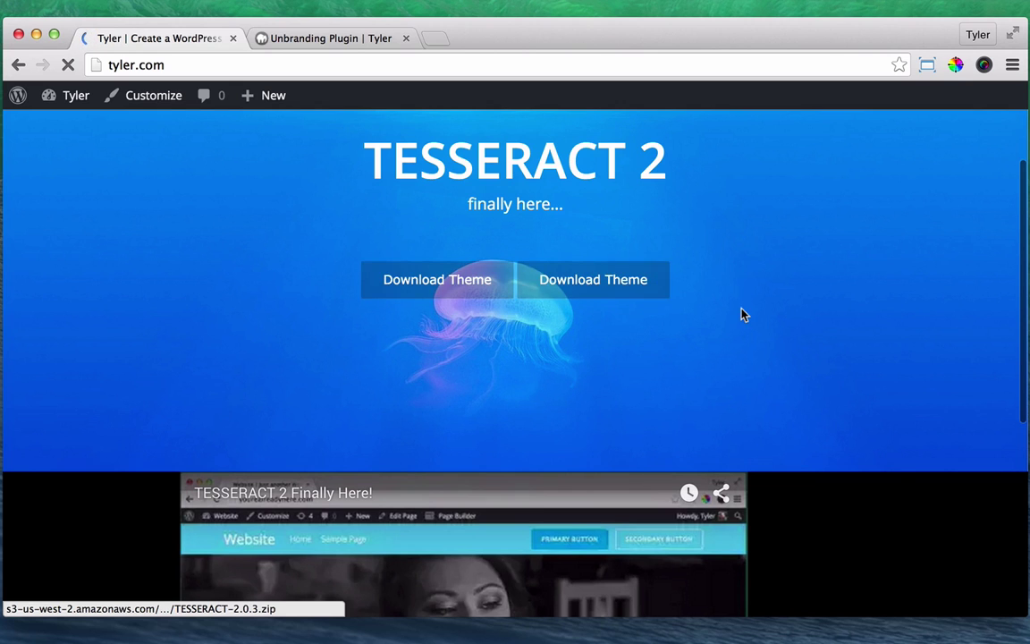
pyautogui.scroll(-4, 742, 313)
pyautogui.scroll(6, 741, 313)
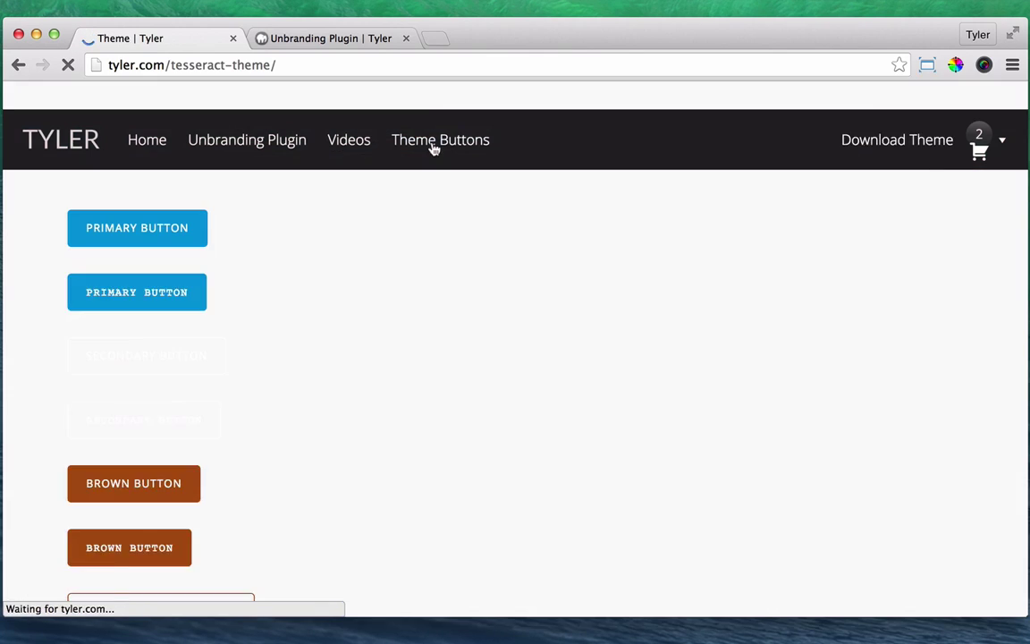
pyautogui.scroll(-8, 448, 292)
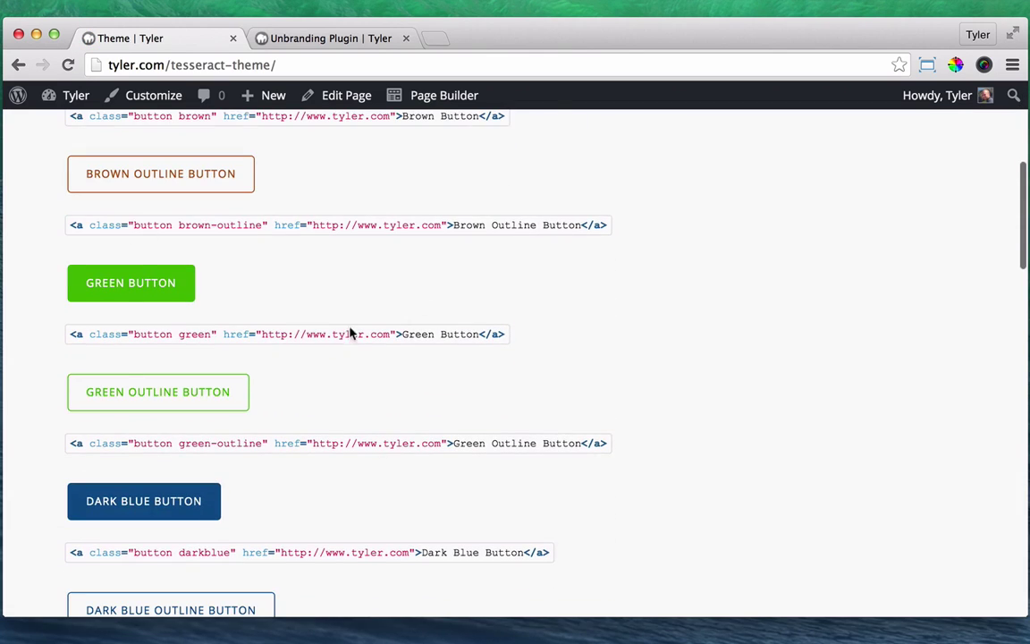
pyautogui.scroll(8, 519, 373)
pyautogui.click(17, 63)
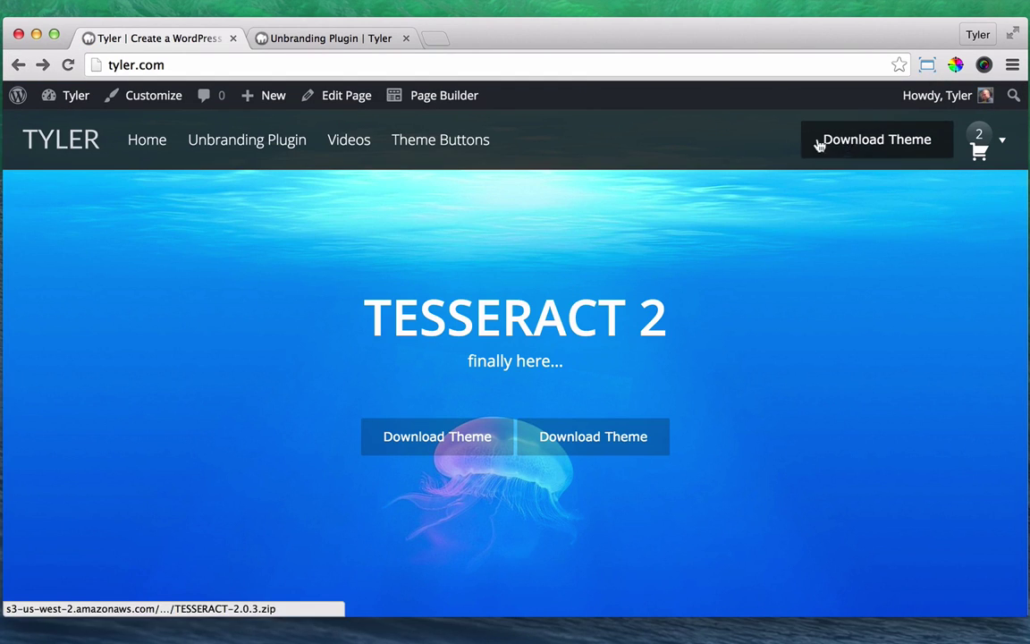
# Open the Customizer's Header Options and go to Header Right Block Content
pyautogui.click(158, 104)
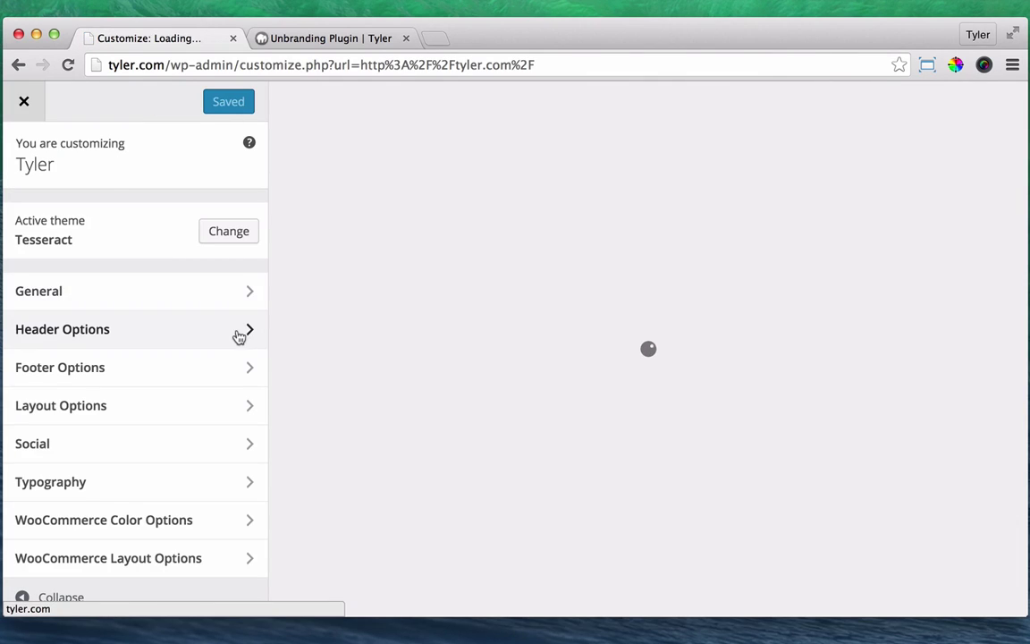
pyautogui.click(239, 336)
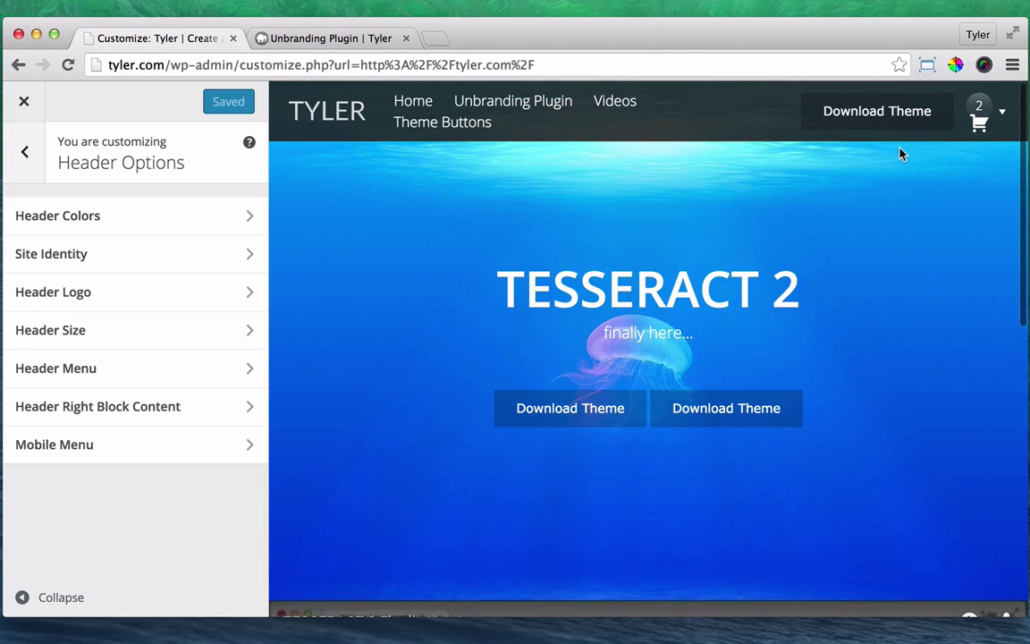
pyautogui.click(231, 229)
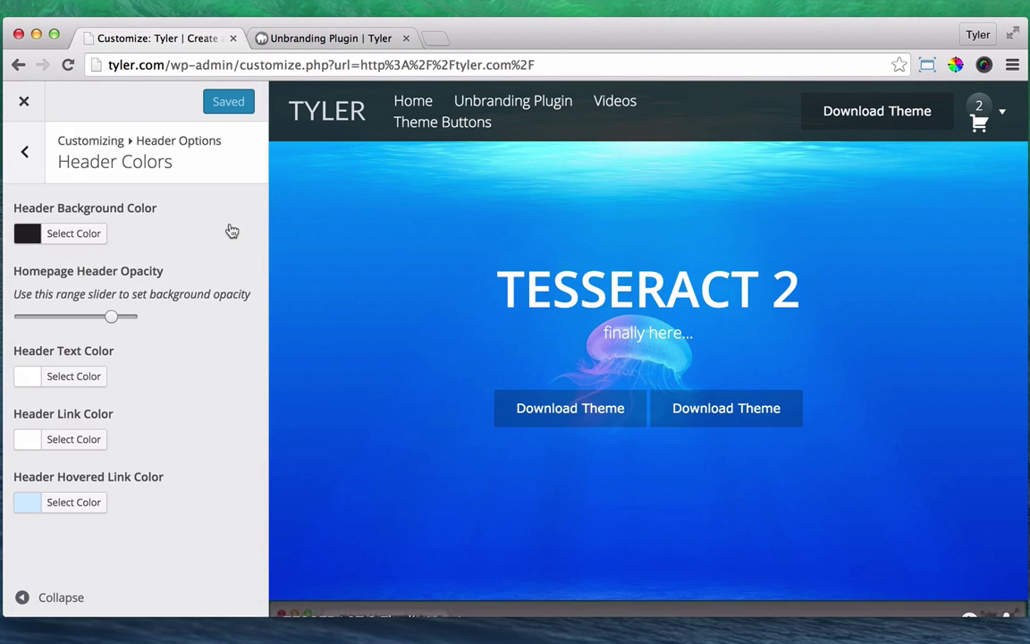
pyautogui.click(23, 157)
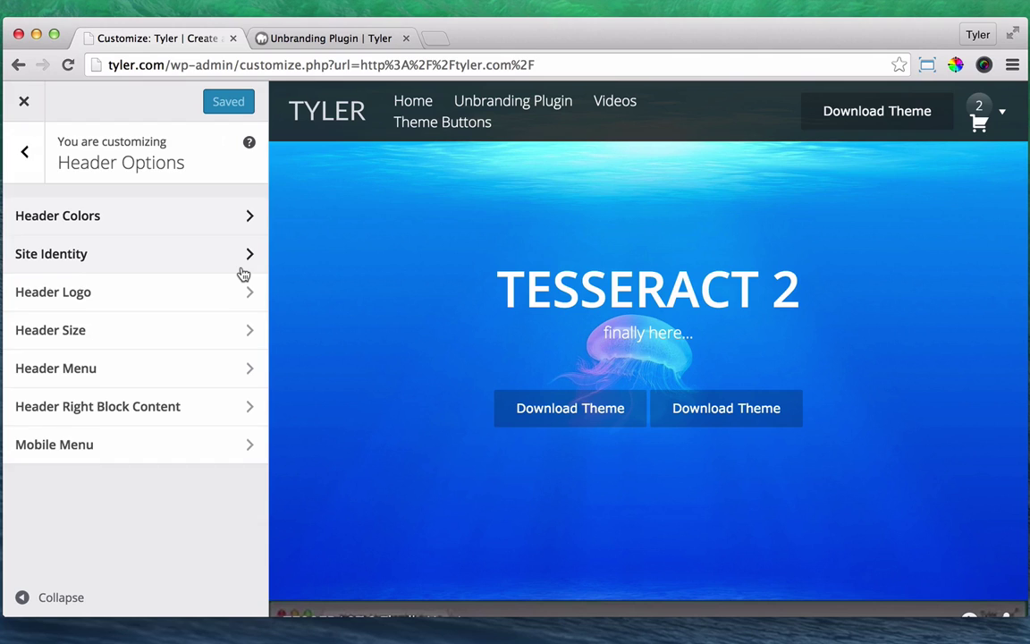
pyautogui.scroll(-2, 242, 273)
pyautogui.scroll(2, 242, 272)
pyautogui.click(233, 411)
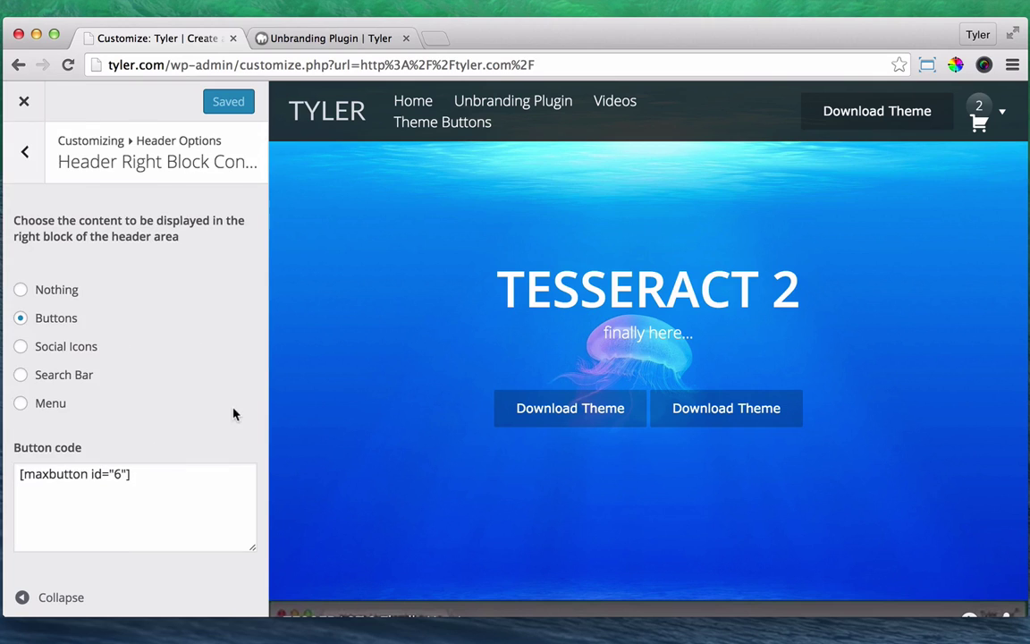
# Select the [maxbutton id="6"] shortcode in the Button code box
pyautogui.click(156, 476)
pyautogui.press('super+a')
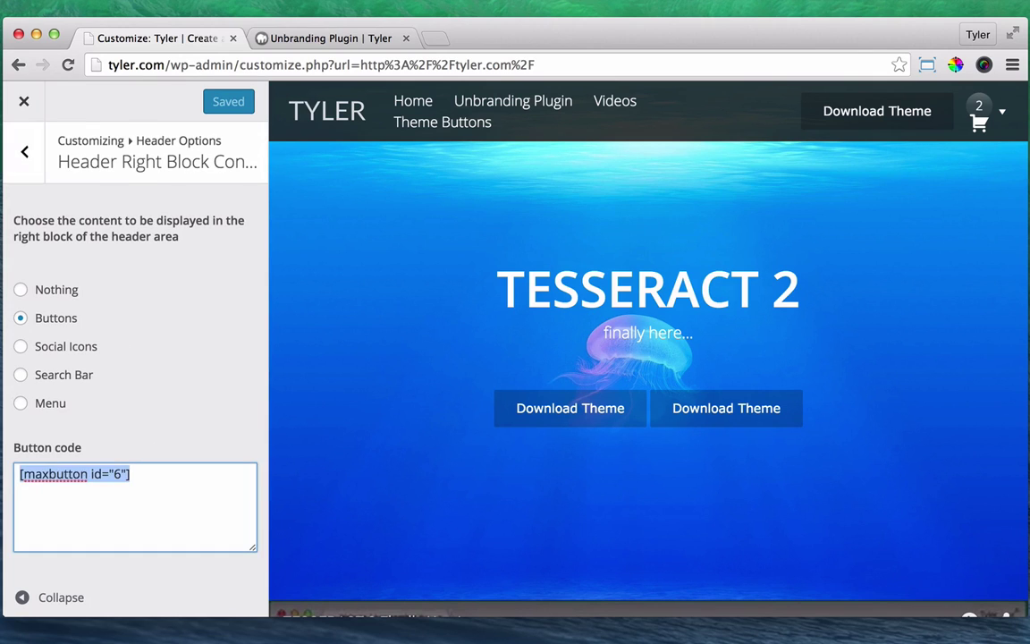
pyautogui.click(157, 471)
pyautogui.moveTo(156, 471); pyautogui.dragTo(13, 469)
pyautogui.click(205, 470)
pyautogui.moveTo(205, 469); pyautogui.dragTo(13, 466)
pyautogui.click(14, 468)
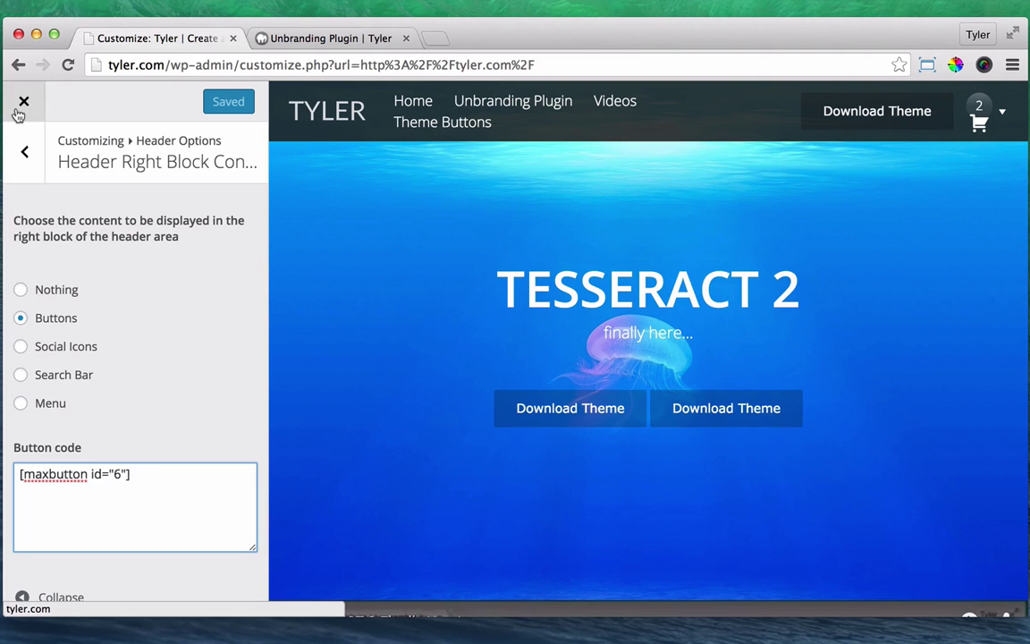